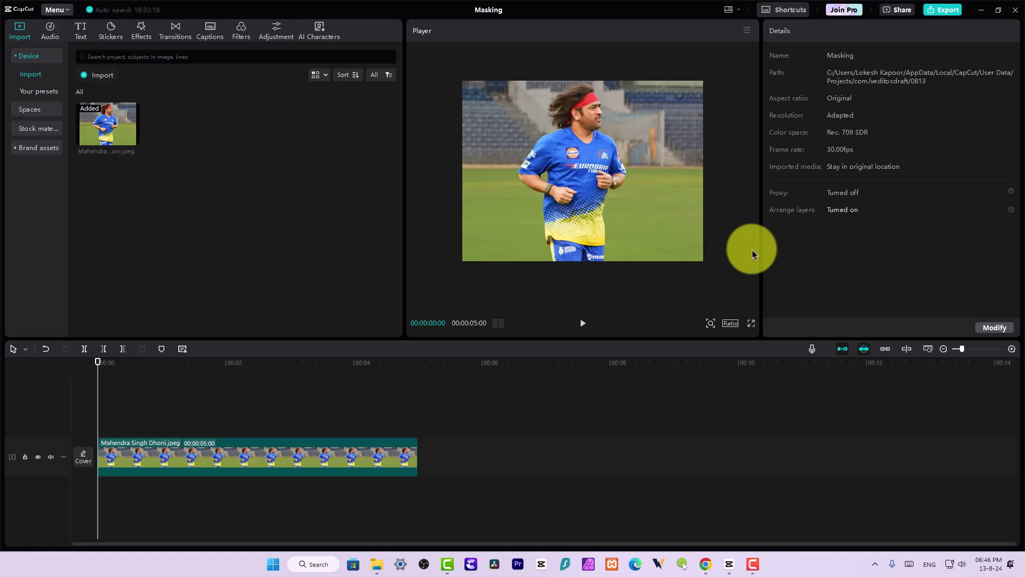
Bring up the Video > Basic properties of the Mahendra Singh Dhoni.jpeg clip.
mouse_move(96, 132)
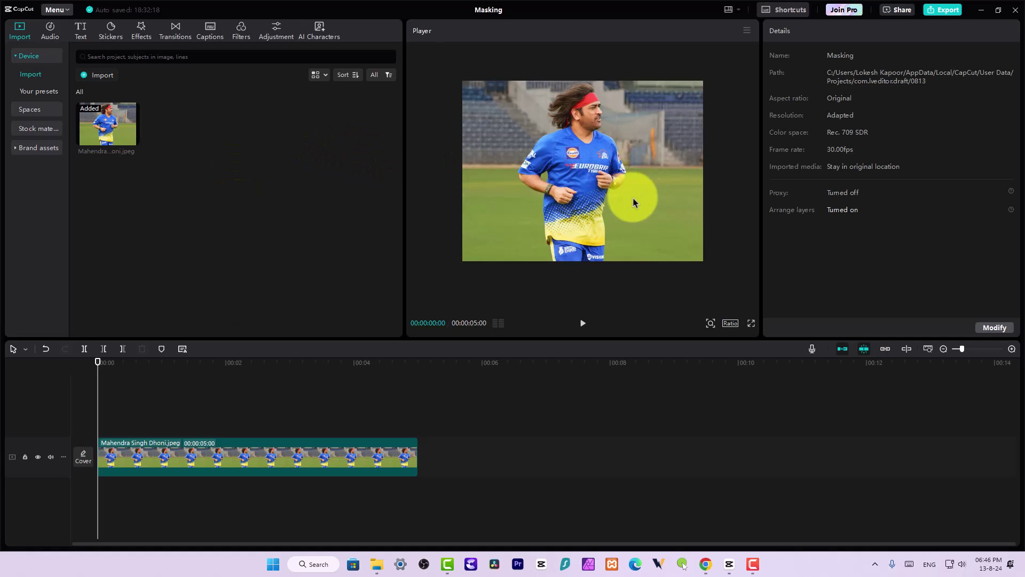
Select the cricketer photo clip and open its Mask settings.
left_click(148, 450)
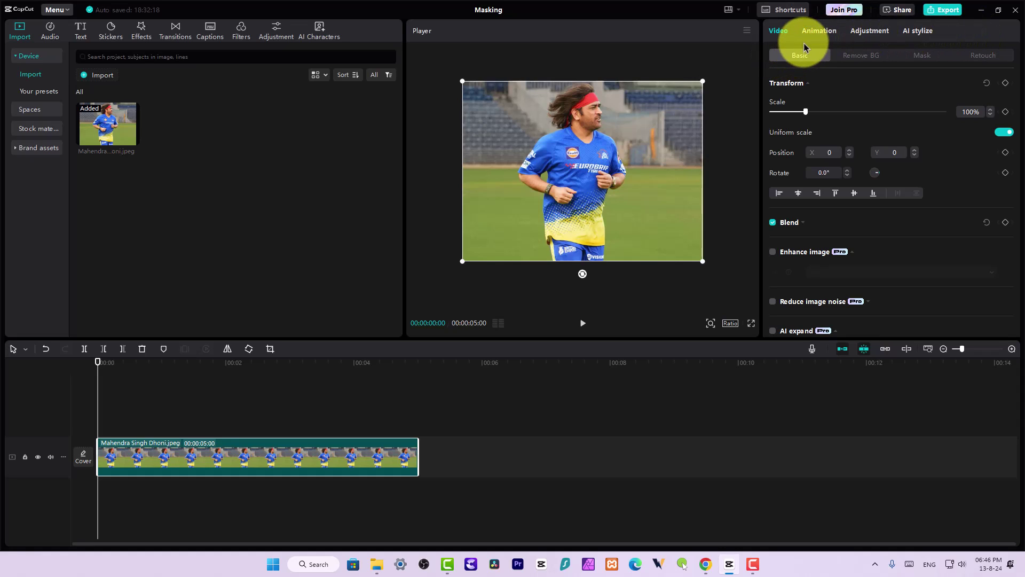
left_click(912, 54)
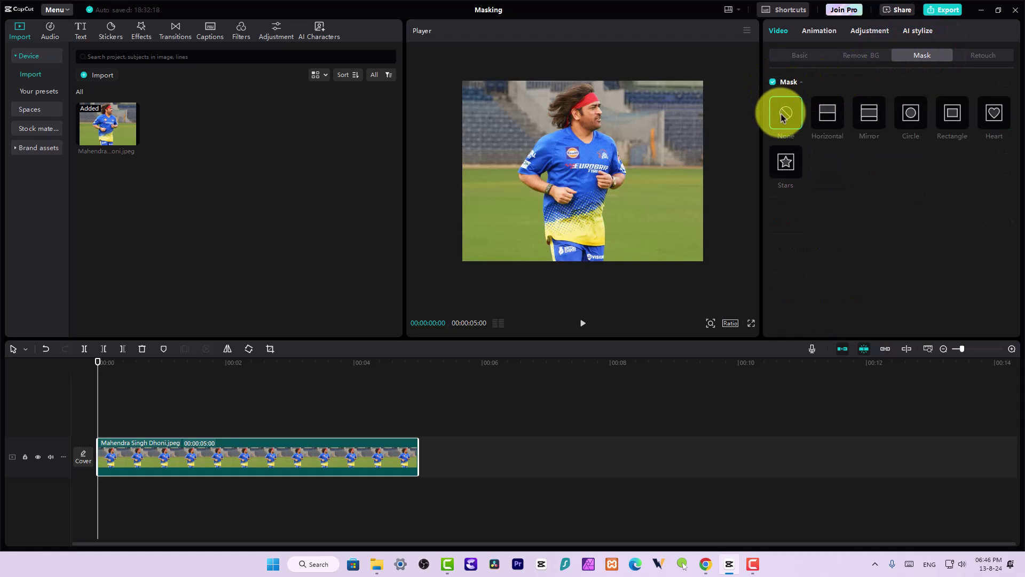
Apply a Horizontal mask with feather 50, rotated 90° to black out the left side.
left_click(825, 114)
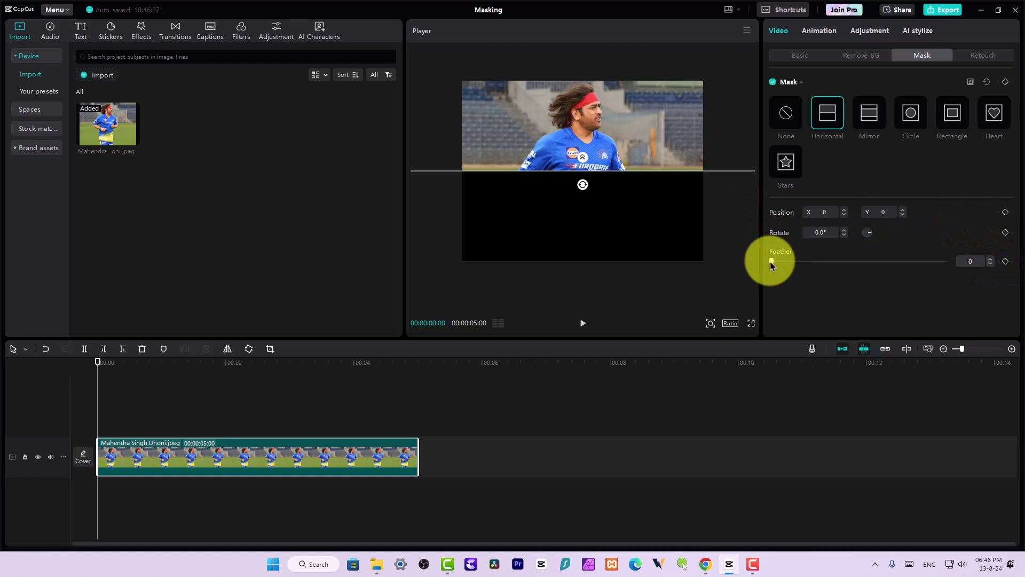
left_click_drag(770, 262, 820, 263)
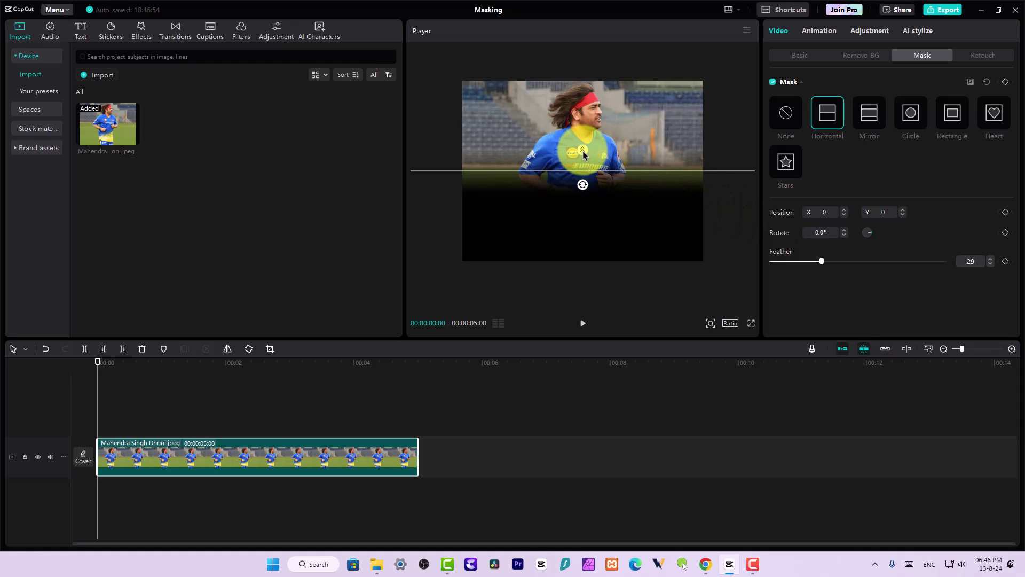
mouse_move(583, 155)
left_mouse_down()
mouse_move(579, 122)
mouse_move(581, 143)
left_mouse_up()
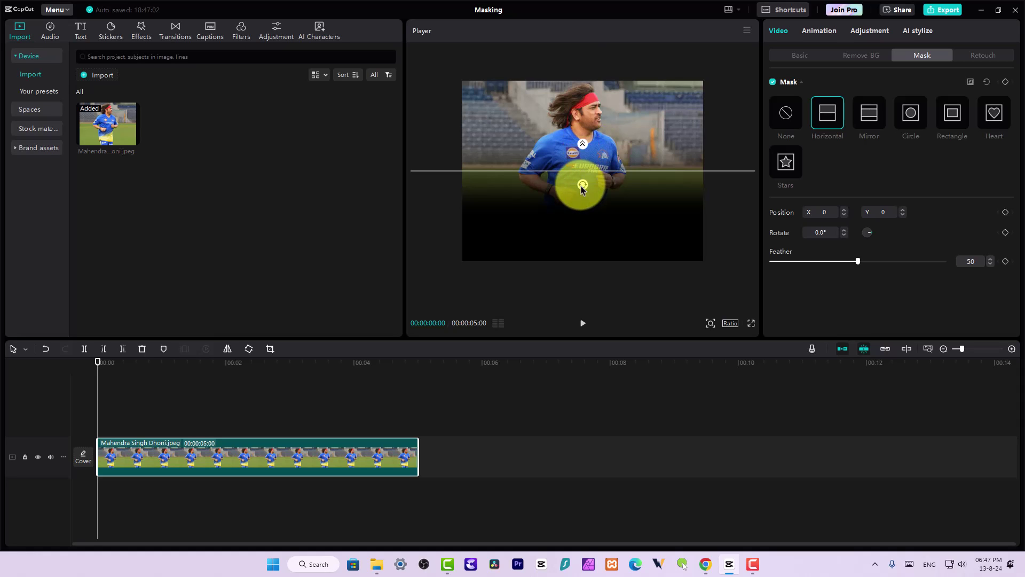
left_click_drag(583, 184, 553, 171)
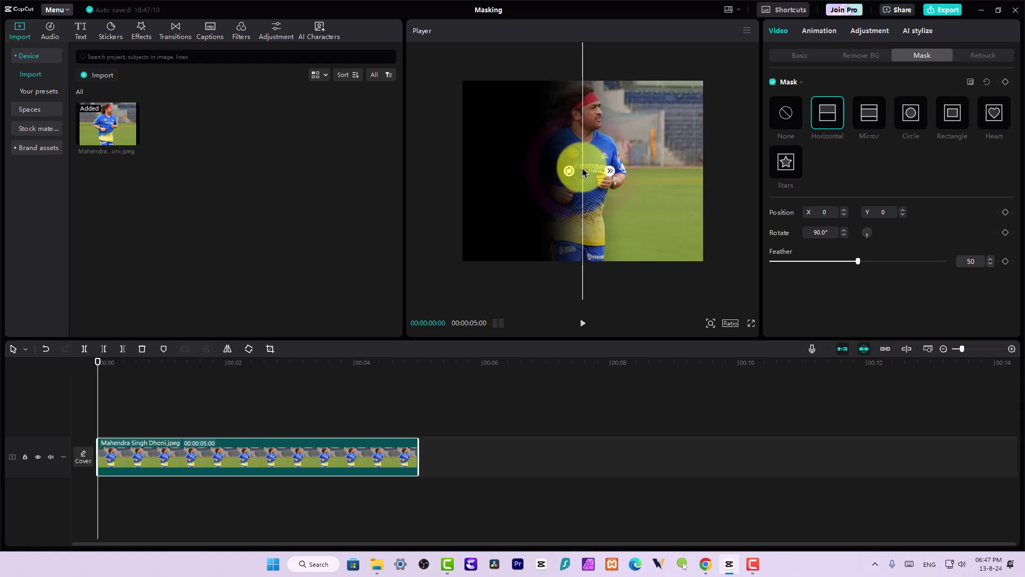
Reposition the mask to X 36, Y -10 and level it back to 0° rotation.
left_click_drag(584, 172, 540, 172)
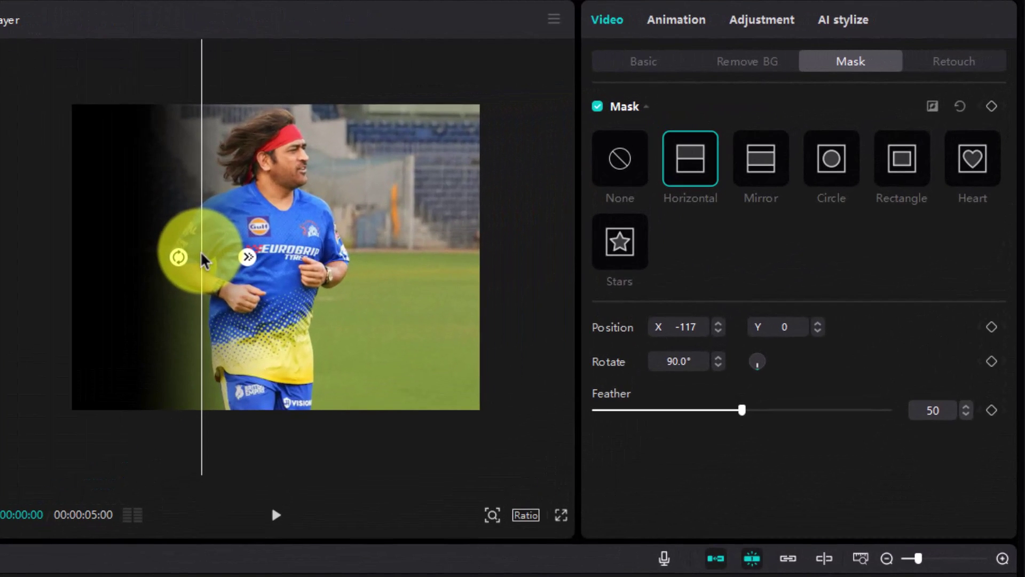
left_click_drag(205, 260, 297, 262)
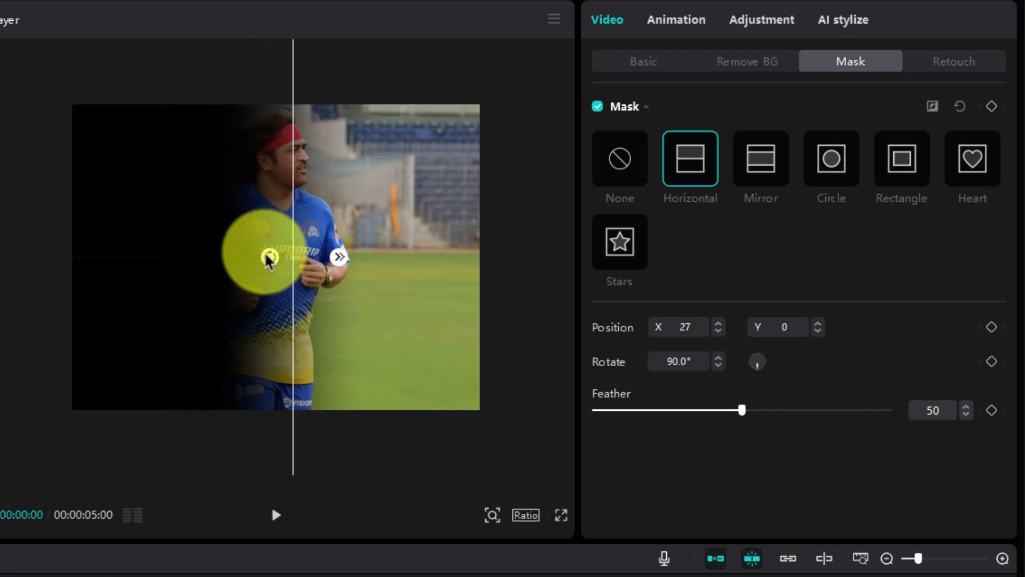
left_click_drag(265, 256, 298, 270)
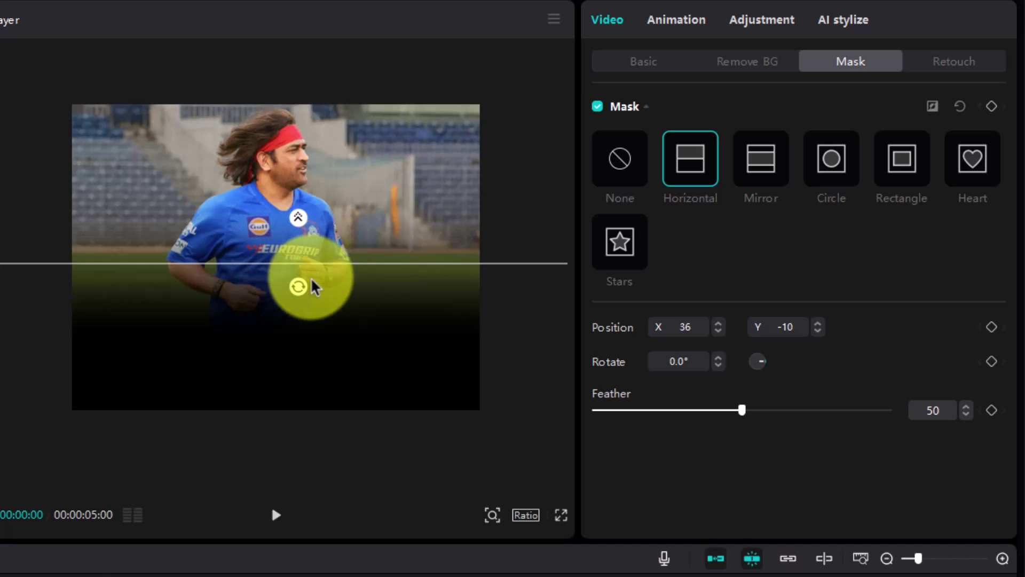
Feather the mask to 90 and keyframe it rising from Y -240 to X 38, Y -35.
left_click(298, 289)
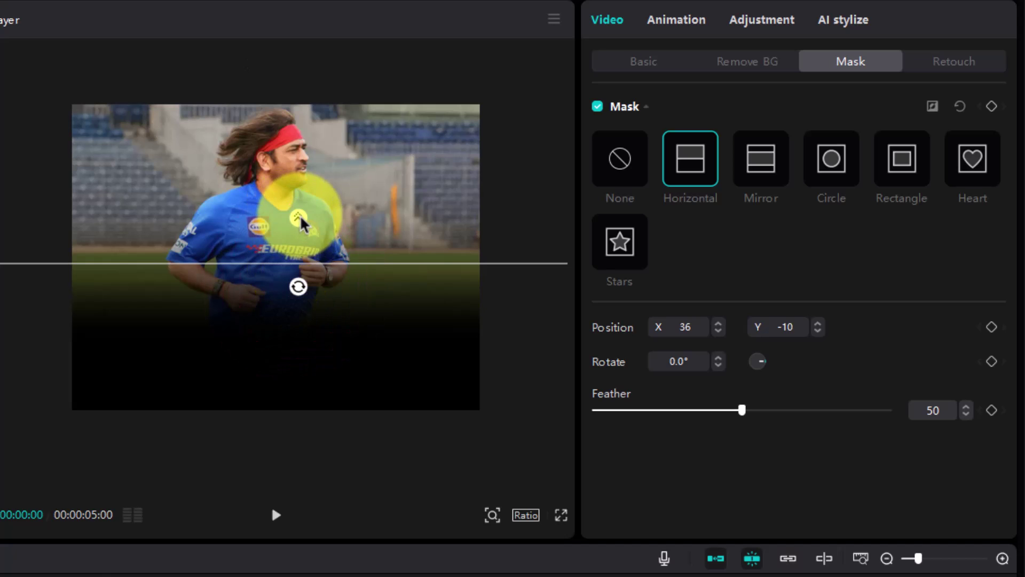
left_click_drag(298, 216, 303, 205)
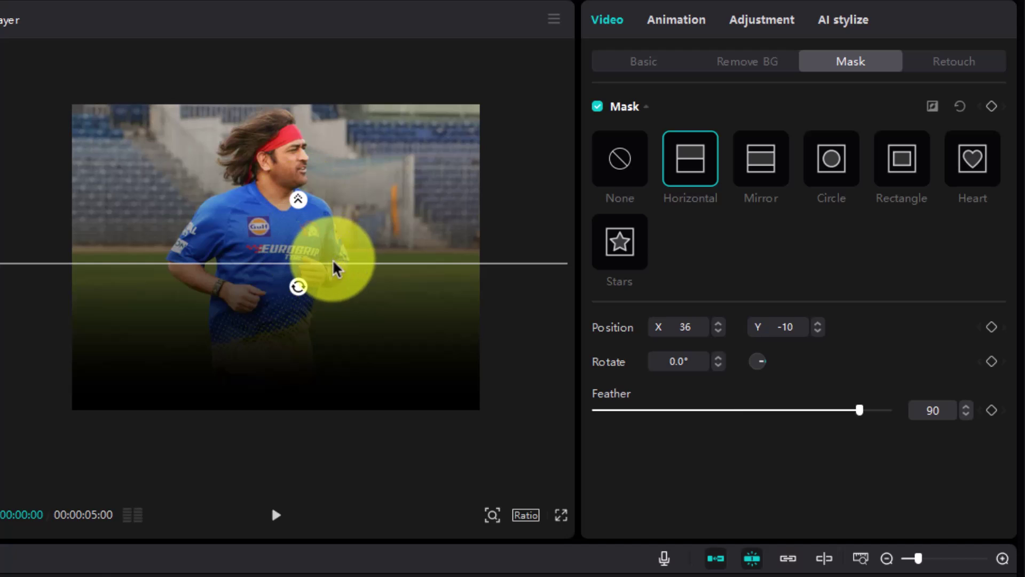
left_click_drag(332, 267, 342, 416)
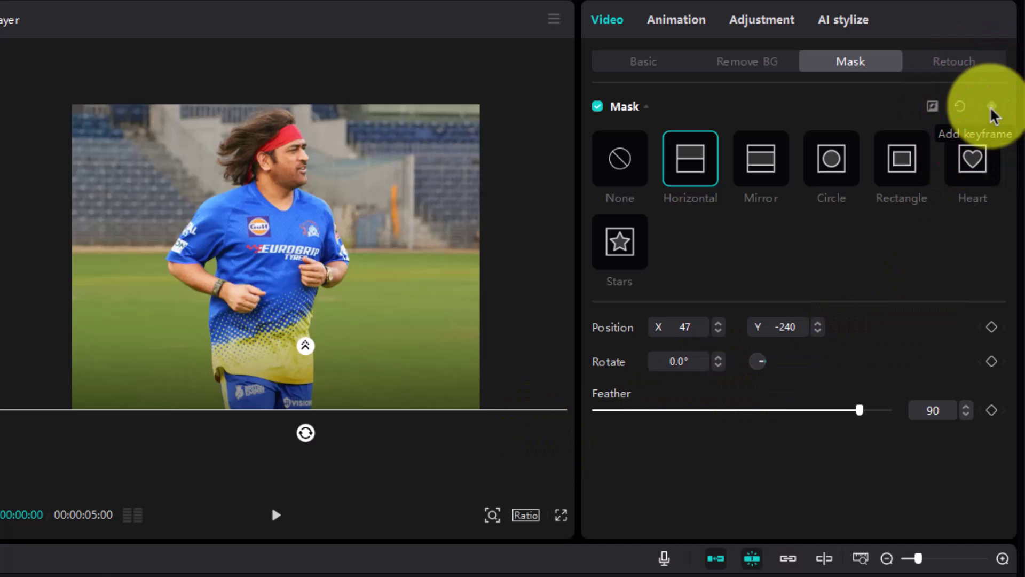
left_click(991, 107)
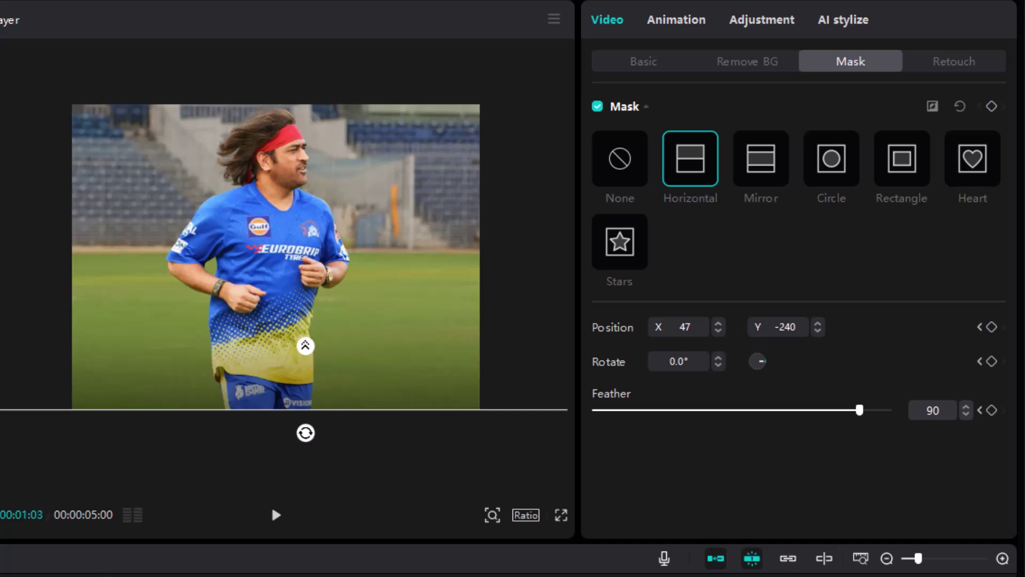
left_click_drag(307, 409, 303, 283)
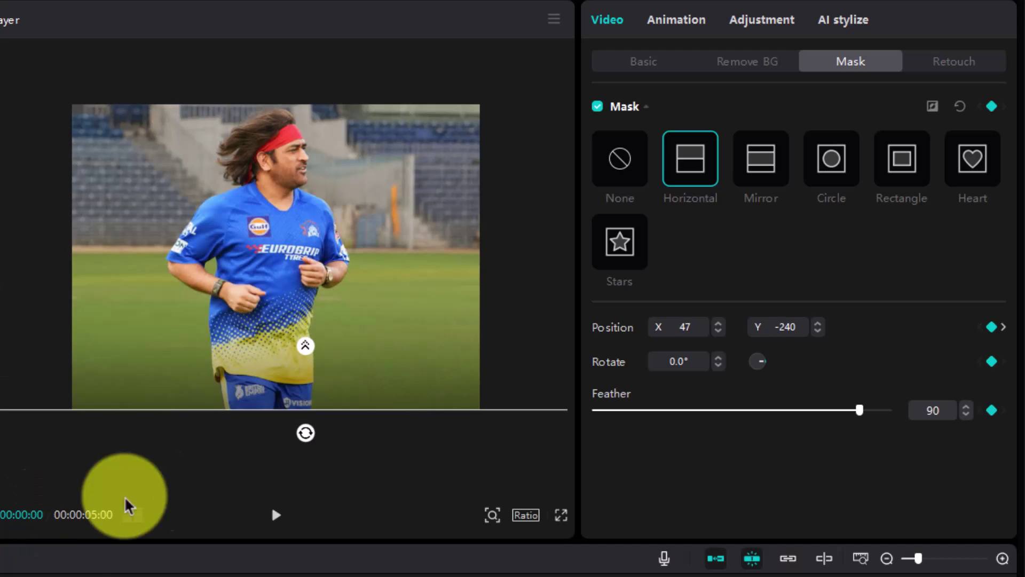
left_click(275, 515)
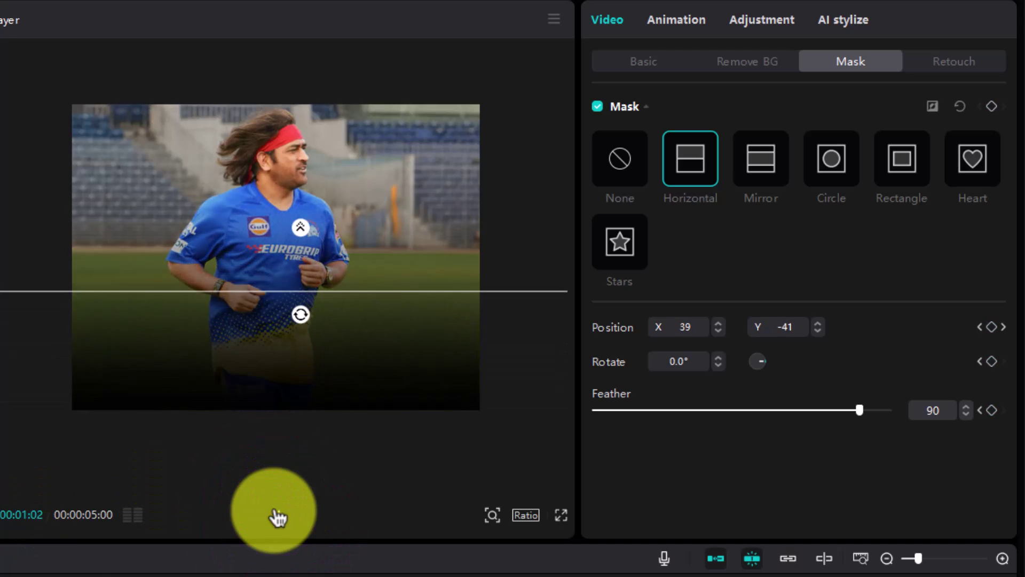
left_click(277, 516)
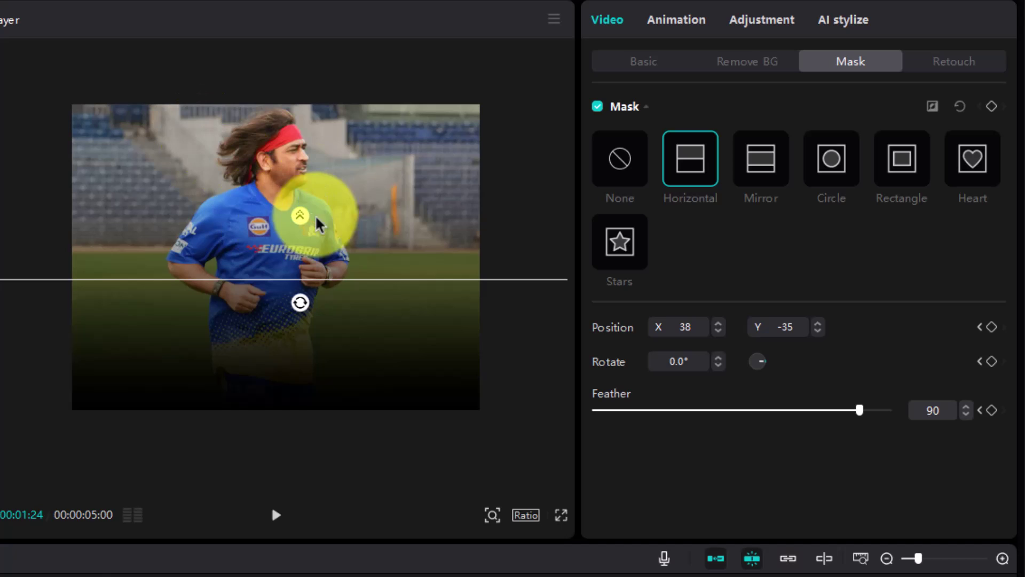
Switch to a Mirror mask and widen it to size 481.
left_click(767, 173)
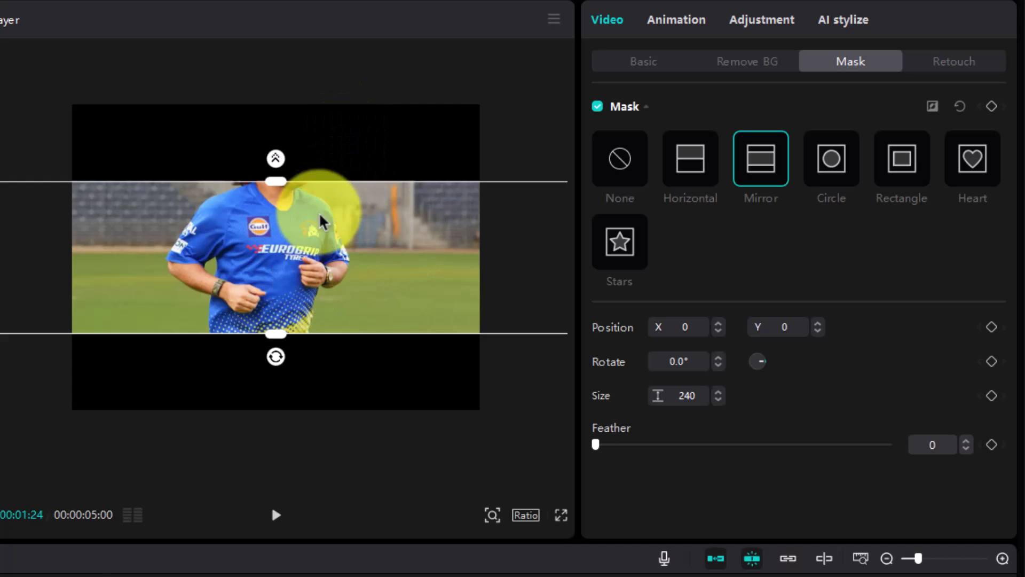
left_click(679, 157)
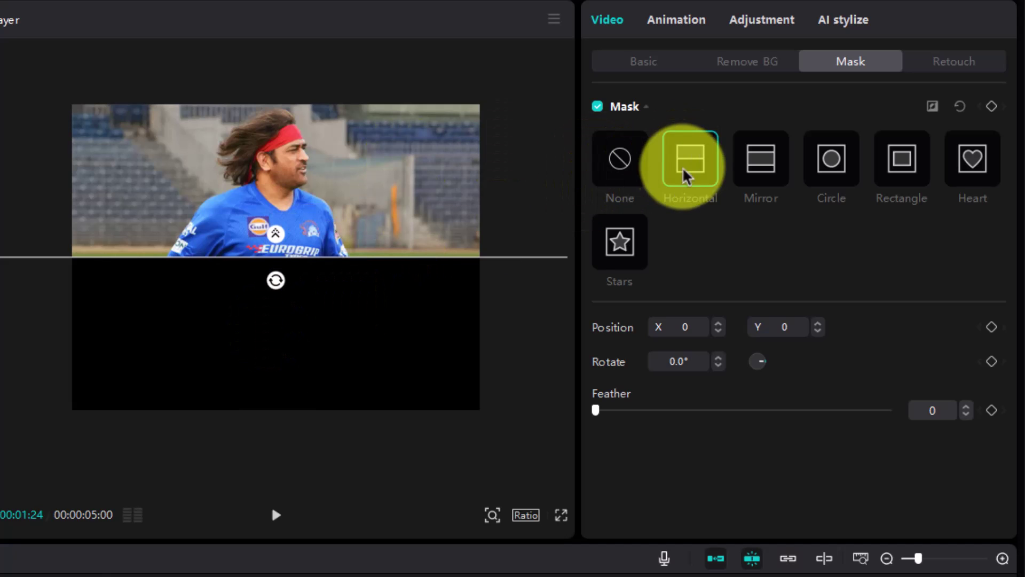
left_click(757, 172)
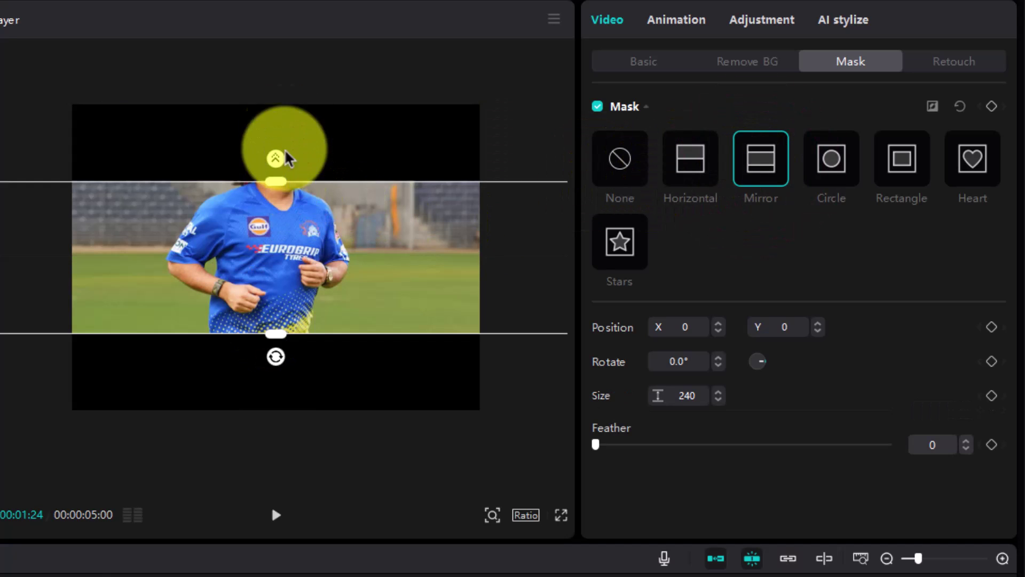
left_click_drag(278, 345, 270, 411)
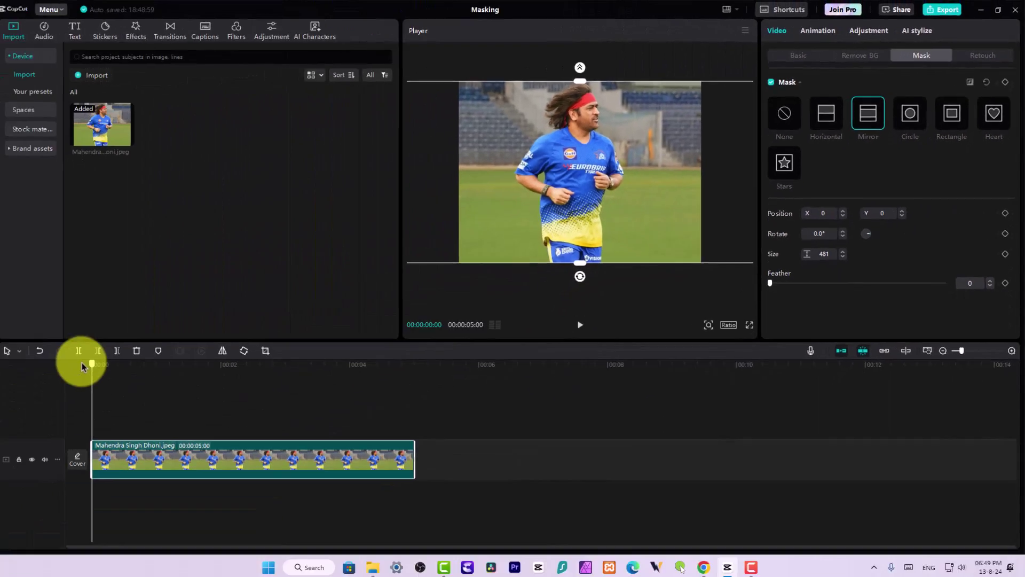
left_click(1007, 82)
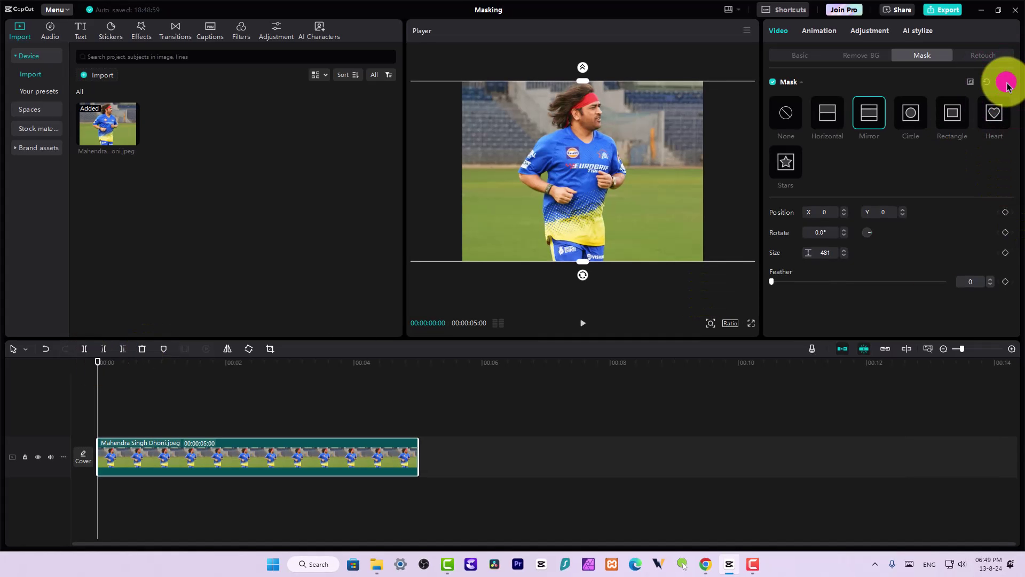
left_click_drag(116, 367, 161, 369)
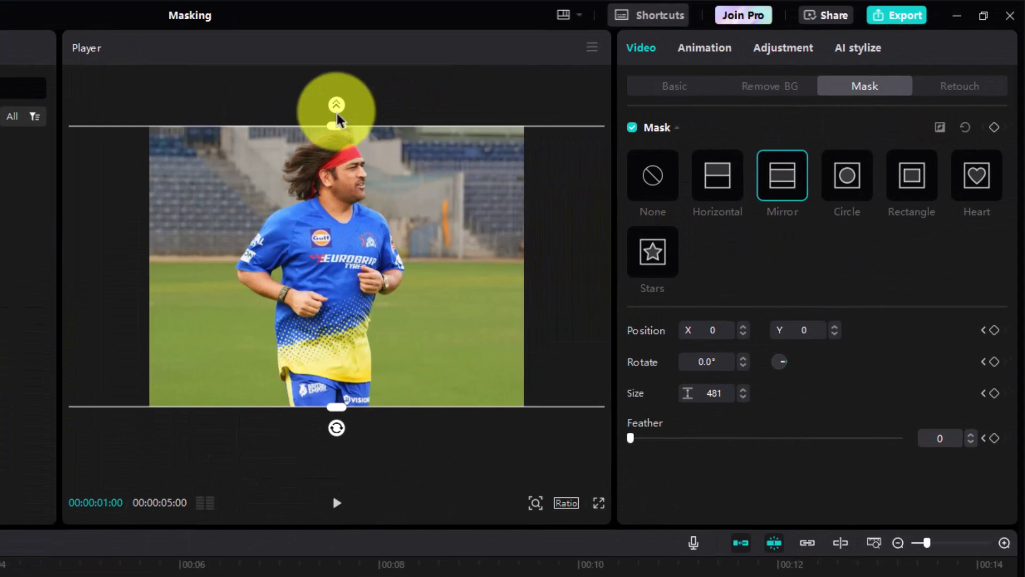
left_click_drag(337, 119, 336, 182)
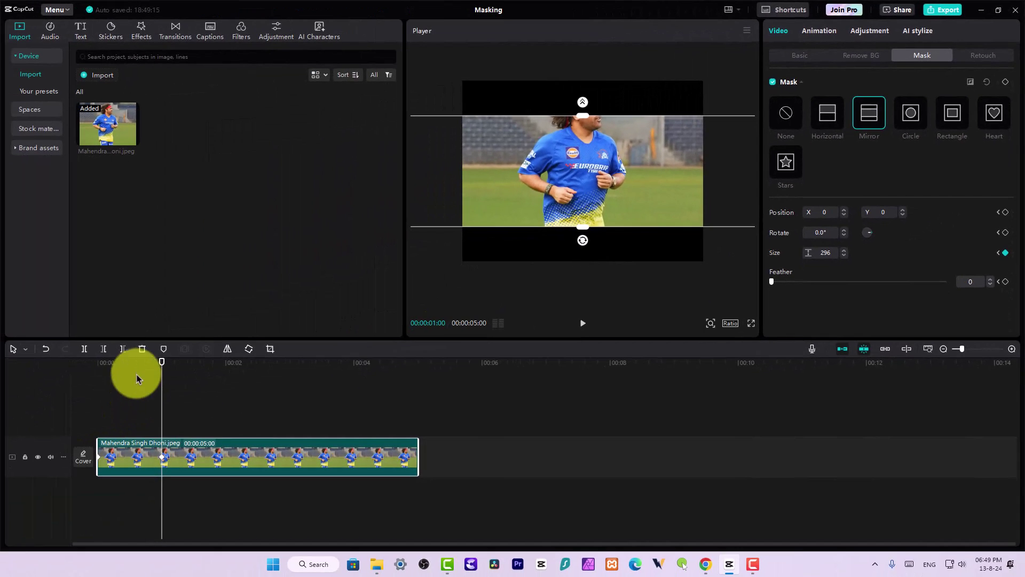
left_click(135, 363)
left_click(94, 363)
key("space")
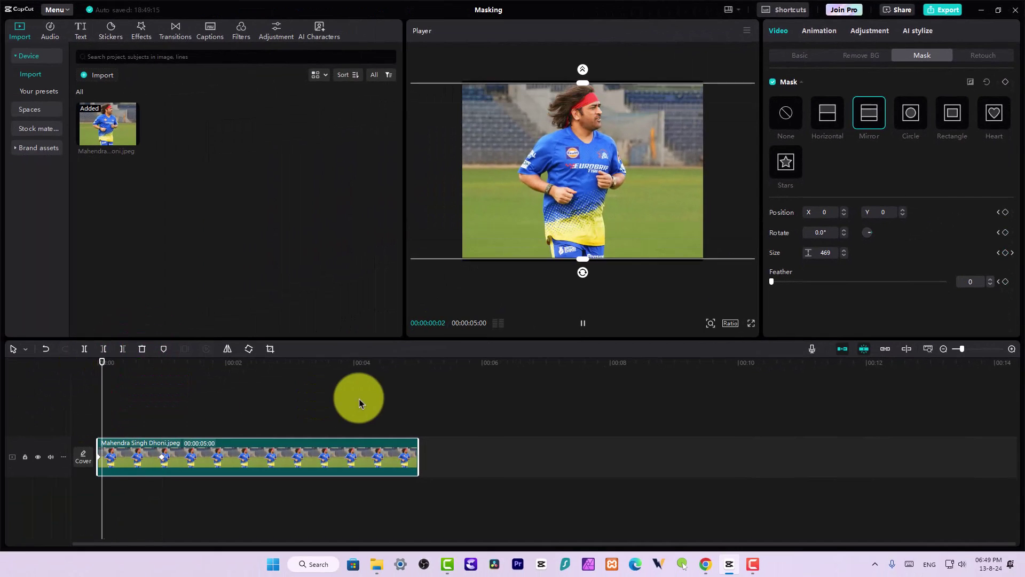
key("space")
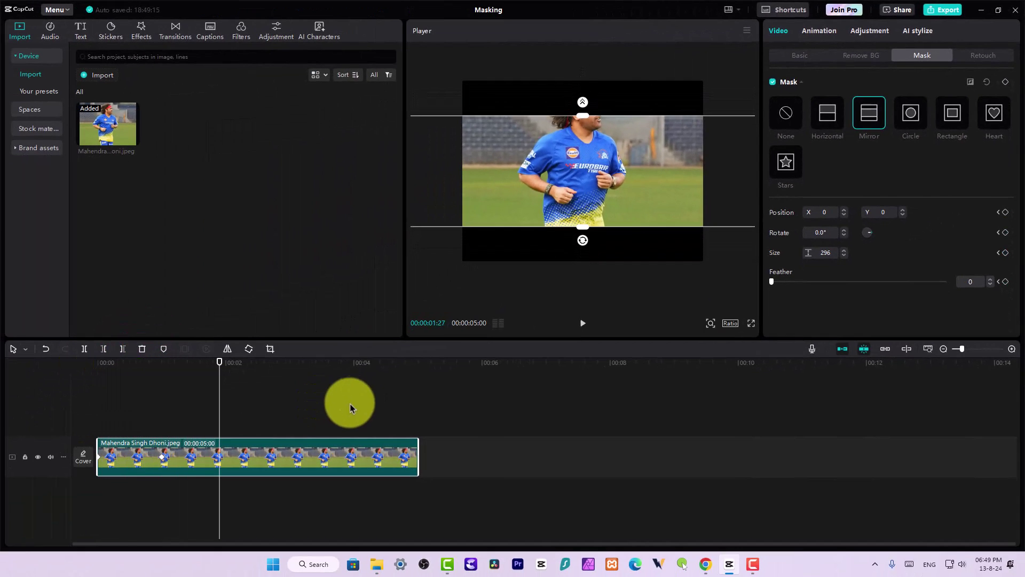
left_click(162, 460)
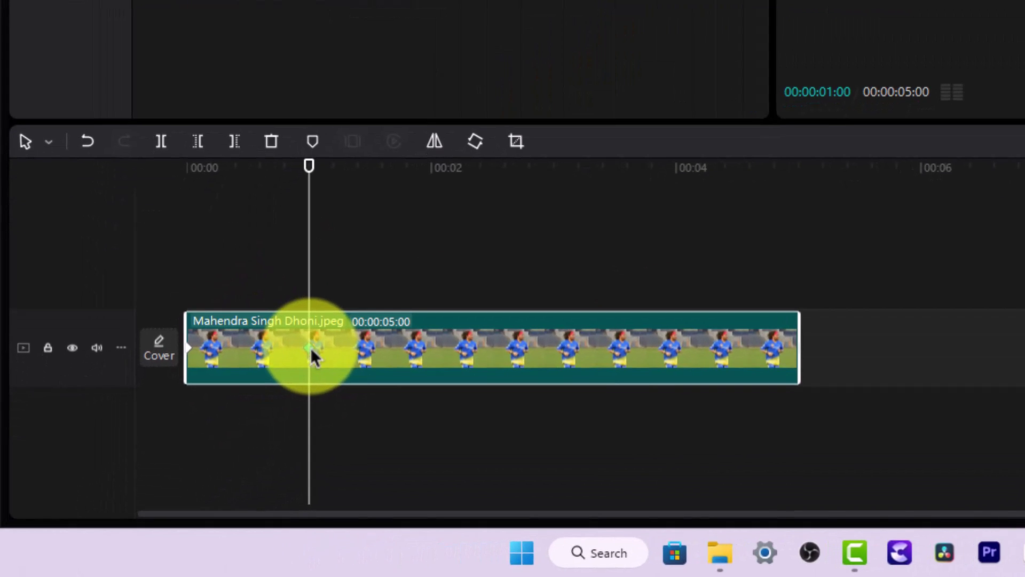
Show the clip's keyframe animation lanes beneath the cricketer clip.
right_click(311, 350)
right_click(380, 328)
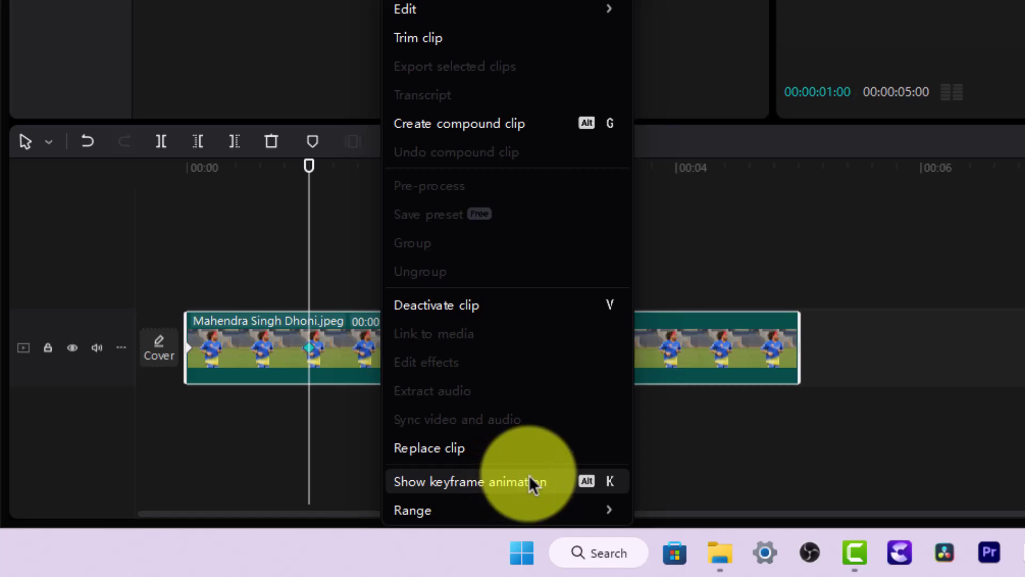
left_click(571, 479)
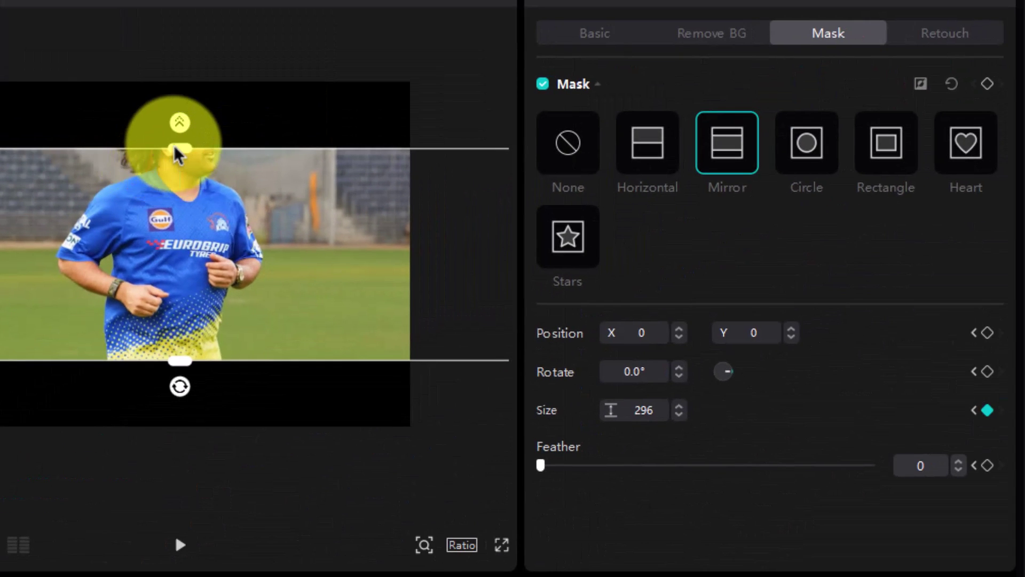
Set the mirror mask Size to 296 at the 1-second mark.
left_click_drag(178, 148, 180, 131)
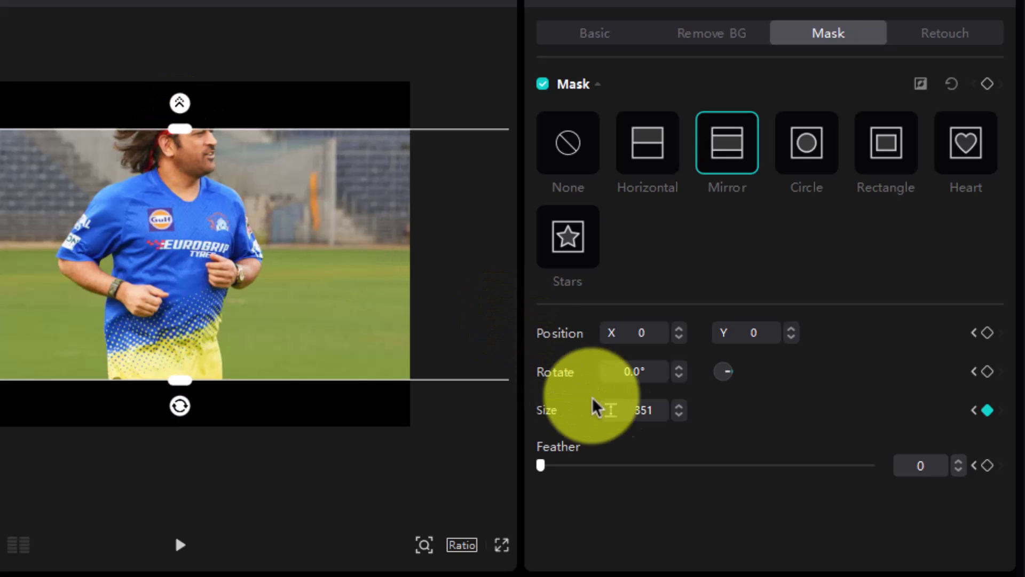
left_click(634, 407)
type("296")
key("Return")
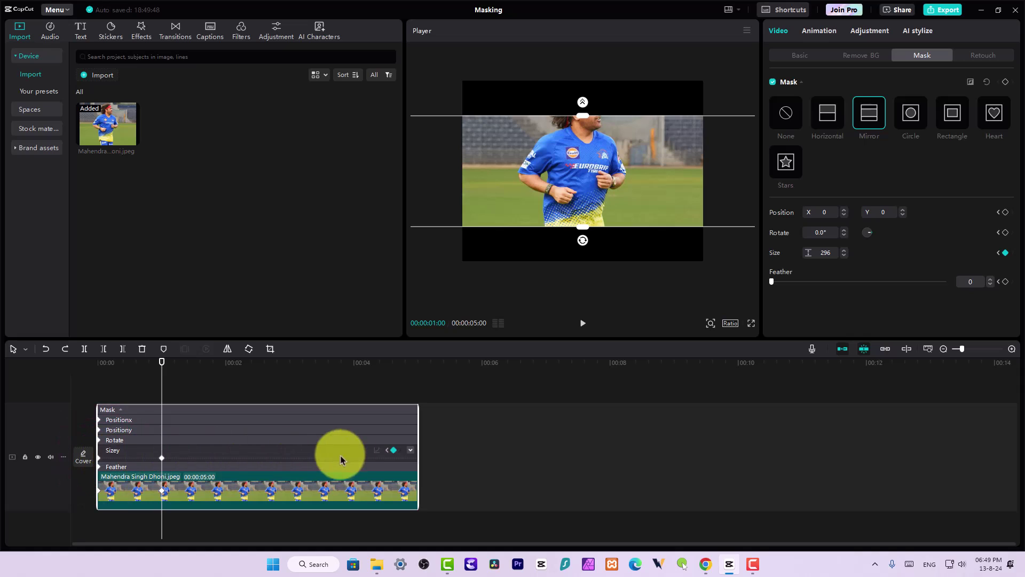
Apply the Ease In 1 preset to the Sizey keyframe curve.
left_click(412, 452)
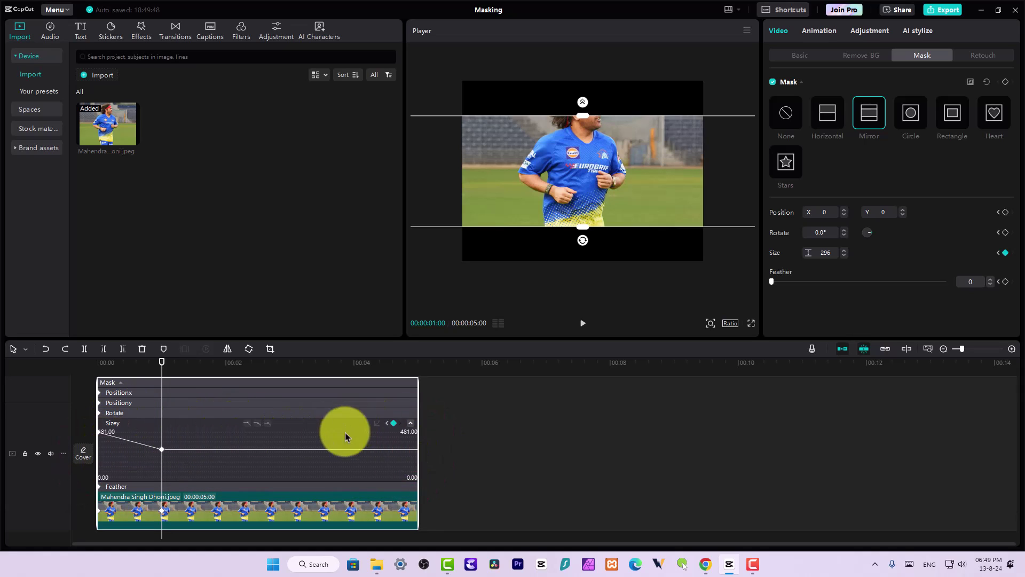
left_click(160, 451)
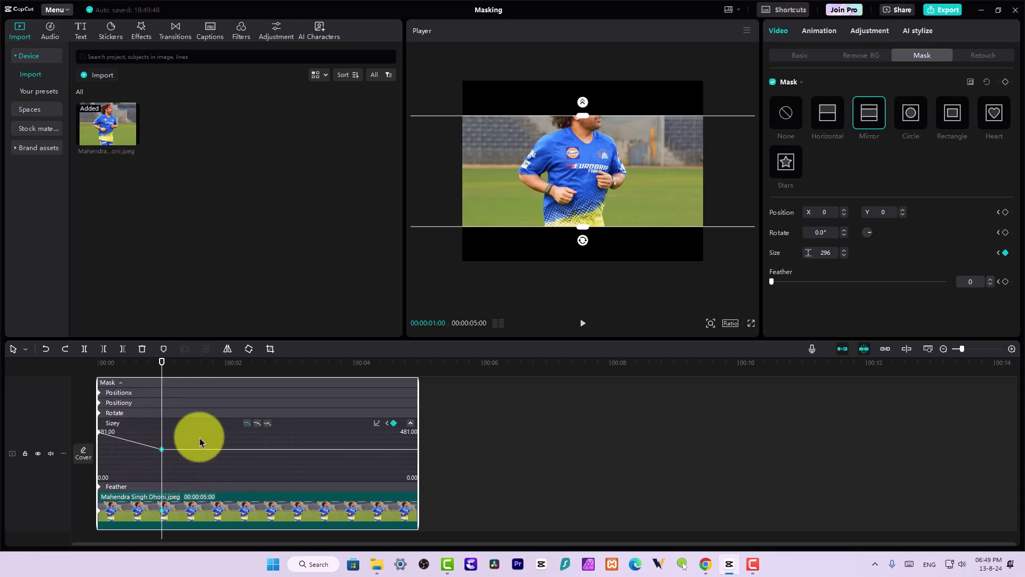
left_click(376, 425)
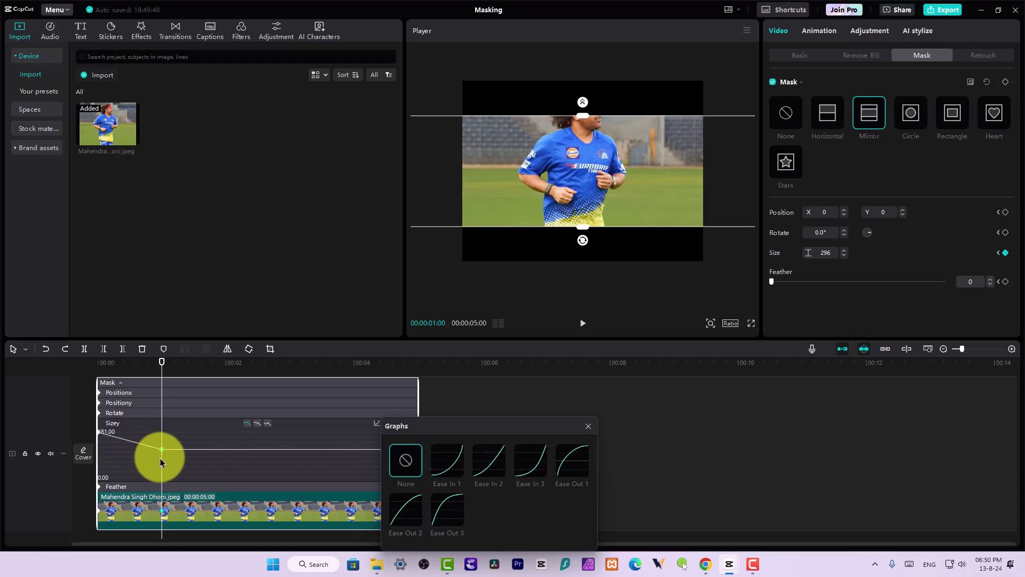
left_click(444, 469)
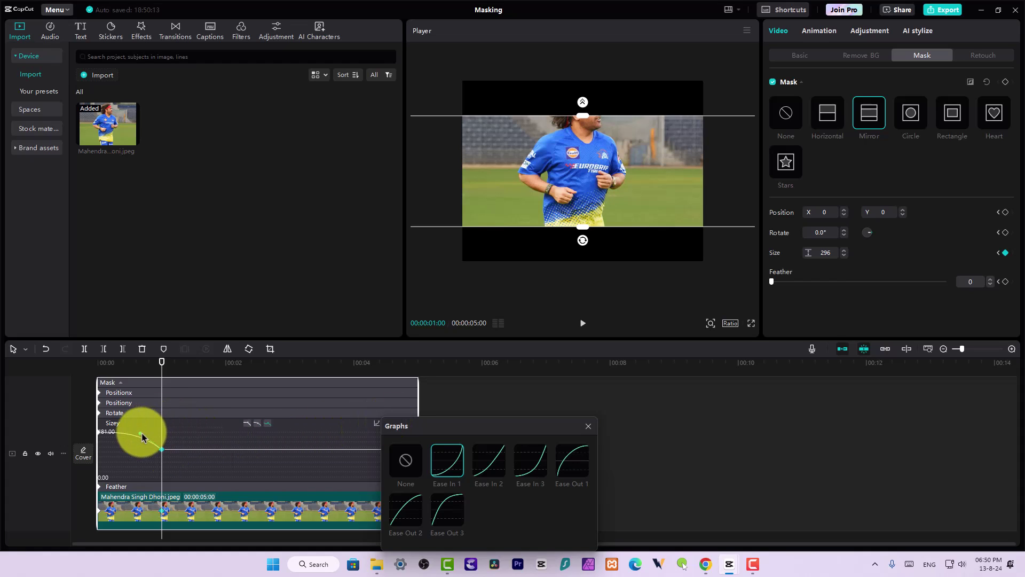
left_click(588, 426)
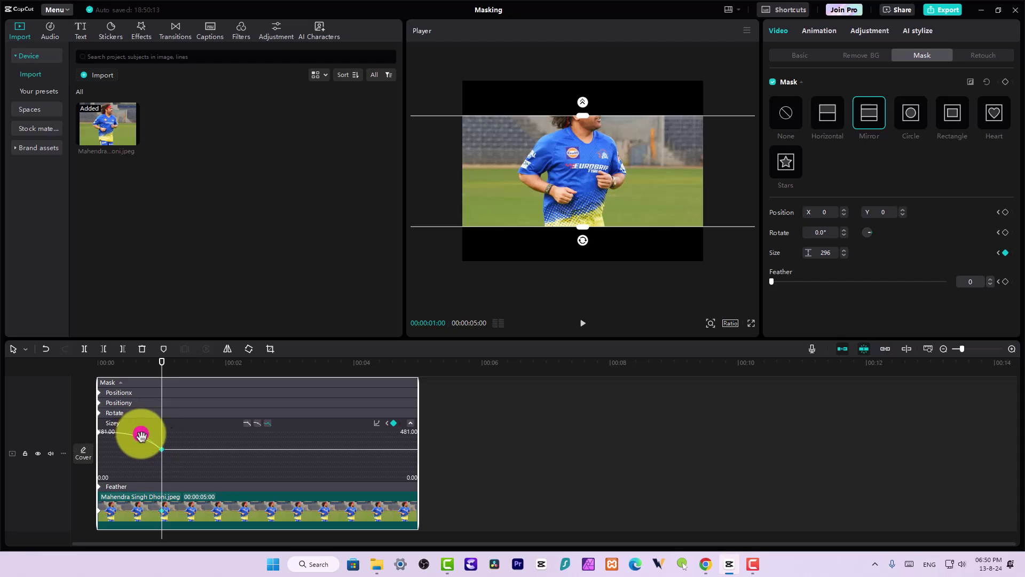
Reshape the Sizey curve's Bezier handle and preview from the start.
left_click_drag(141, 435, 137, 446)
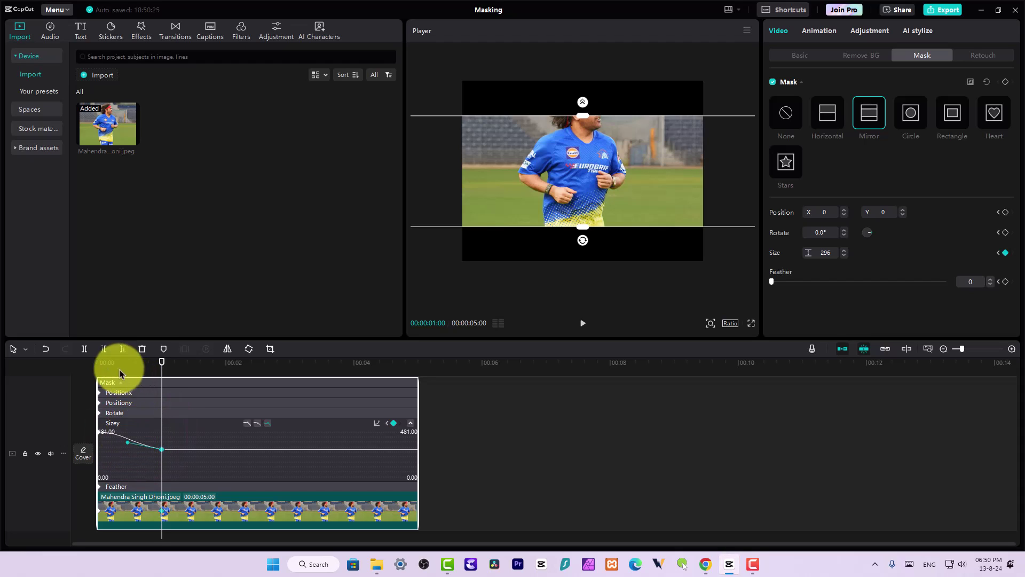
left_click(99, 364)
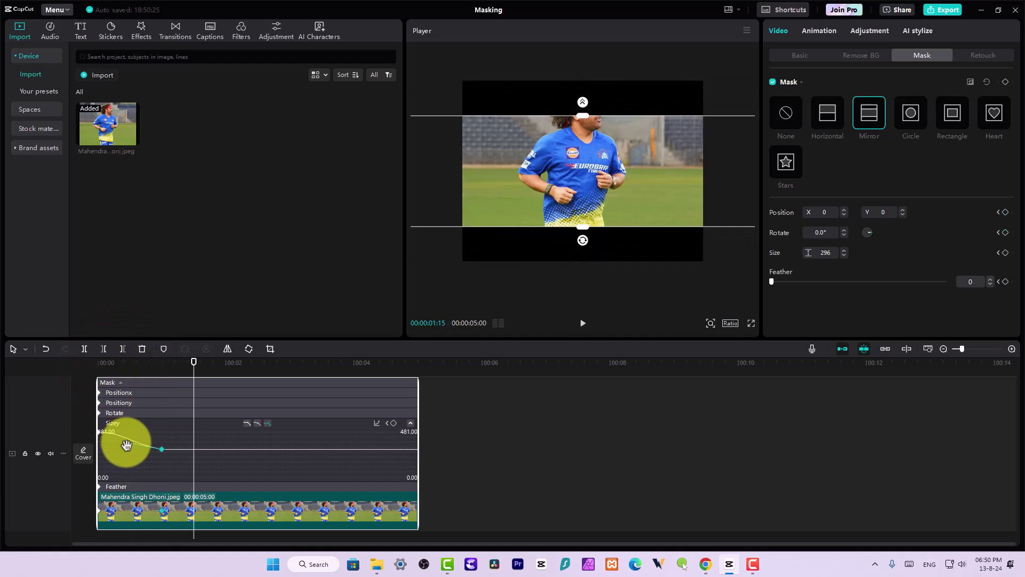
left_click_drag(124, 455, 123, 453)
left_click(92, 362)
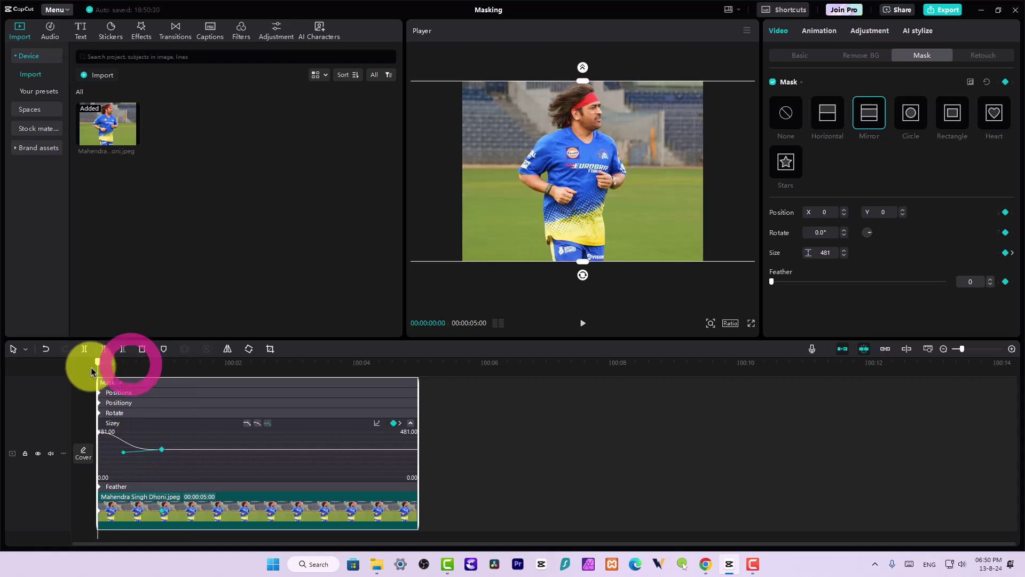
key("space")
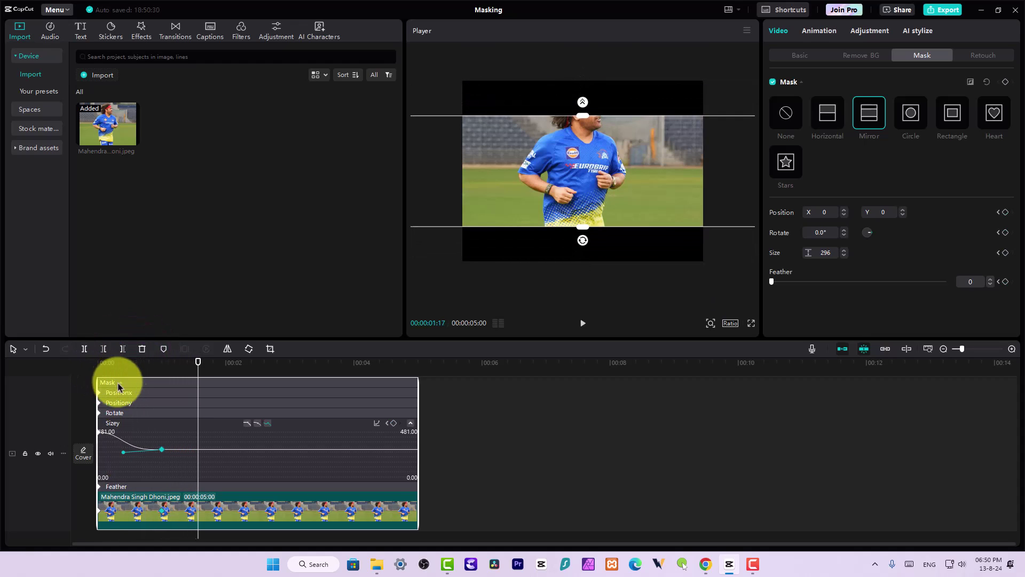
key("space")
Retime the end Sizey keyframe and soften the easing, previewing the mask shrinking to about 250.
left_click_drag(161, 453, 146, 449)
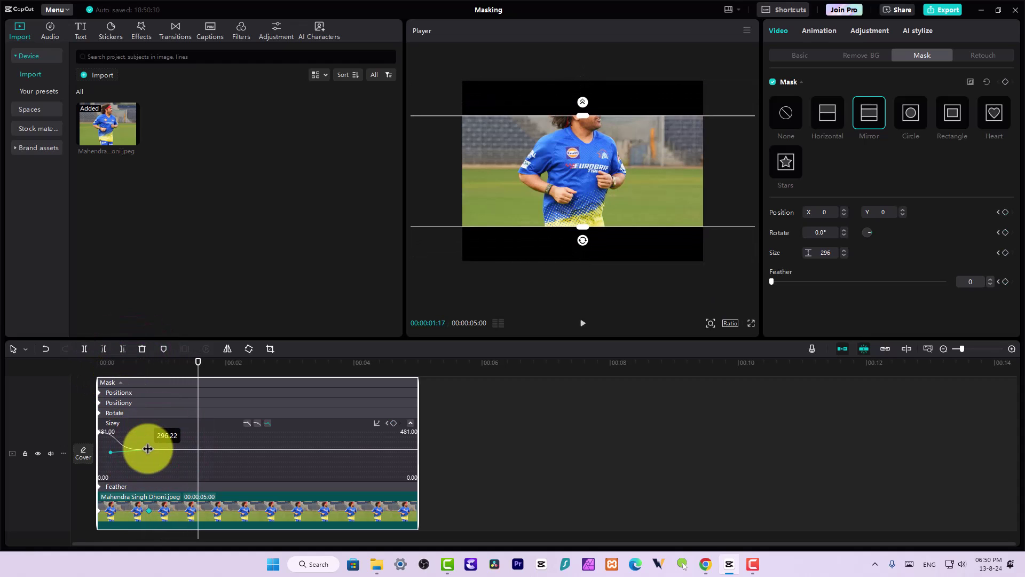
left_click(93, 364)
key("space")
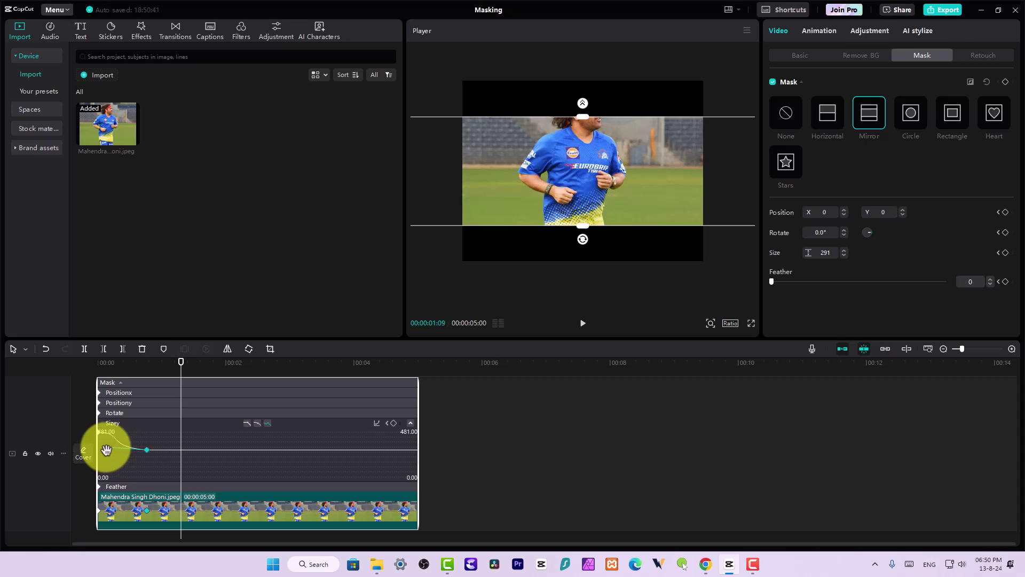
left_click(95, 364)
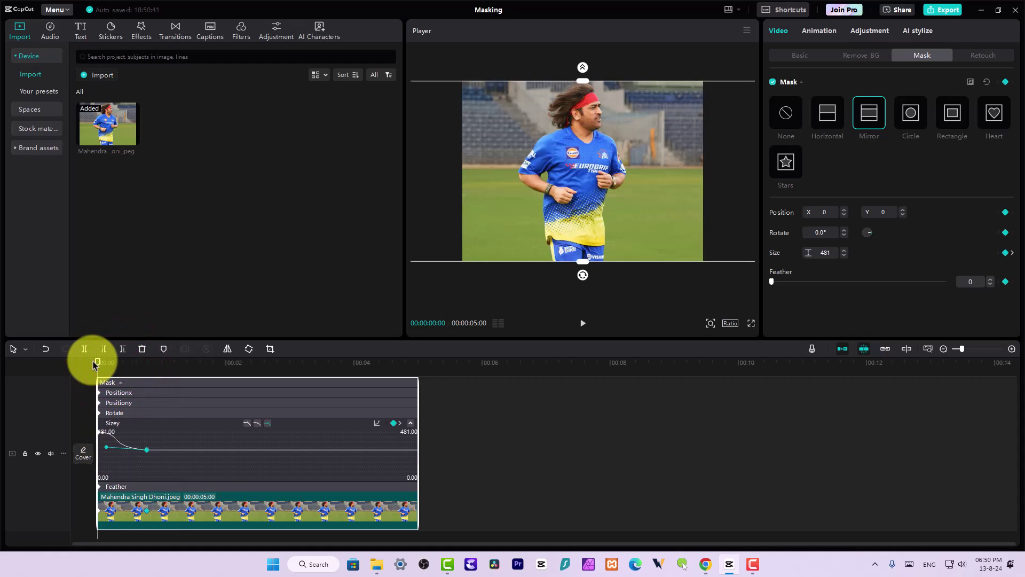
key("space")
key("space")
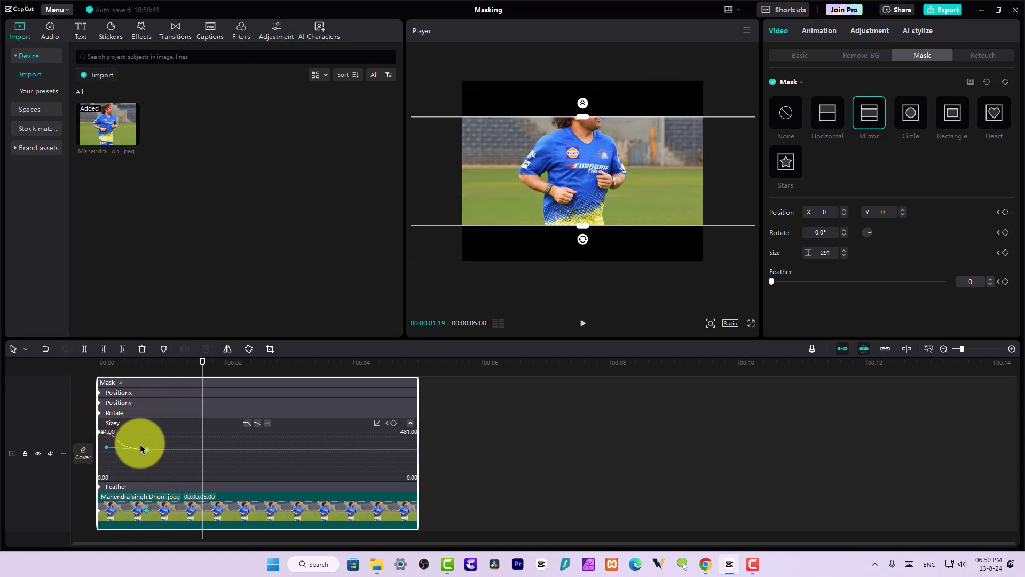
mouse_move(146, 451)
left_mouse_down()
mouse_move(213, 453)
mouse_move(145, 456)
left_mouse_up()
left_click_drag(130, 362, 63, 371)
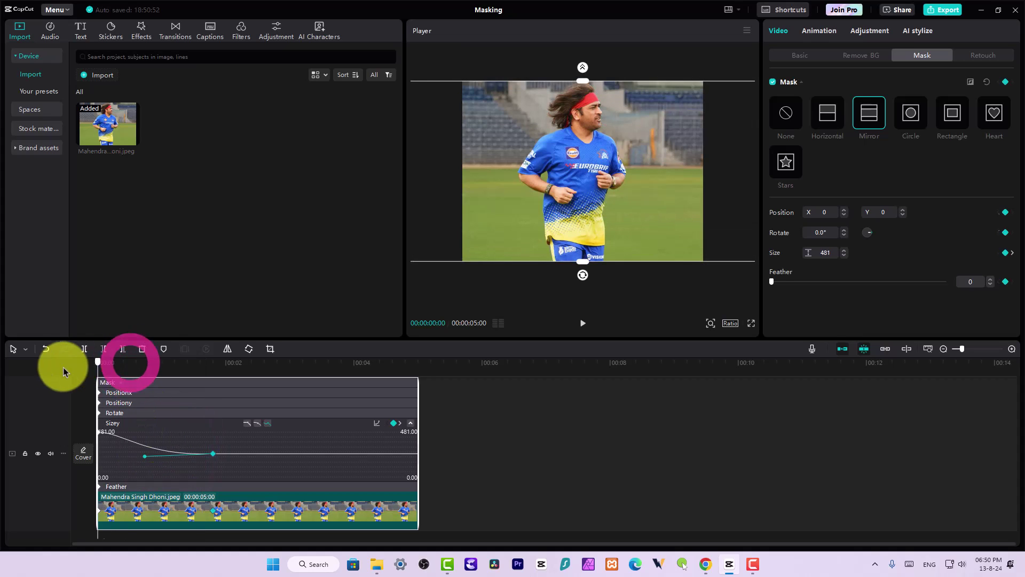
key("space")
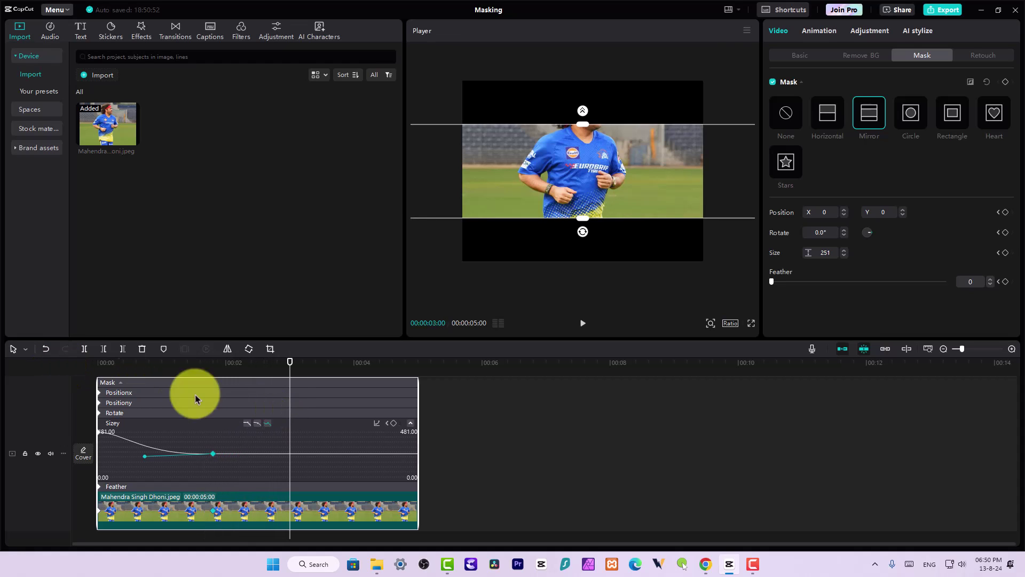
left_click(506, 463)
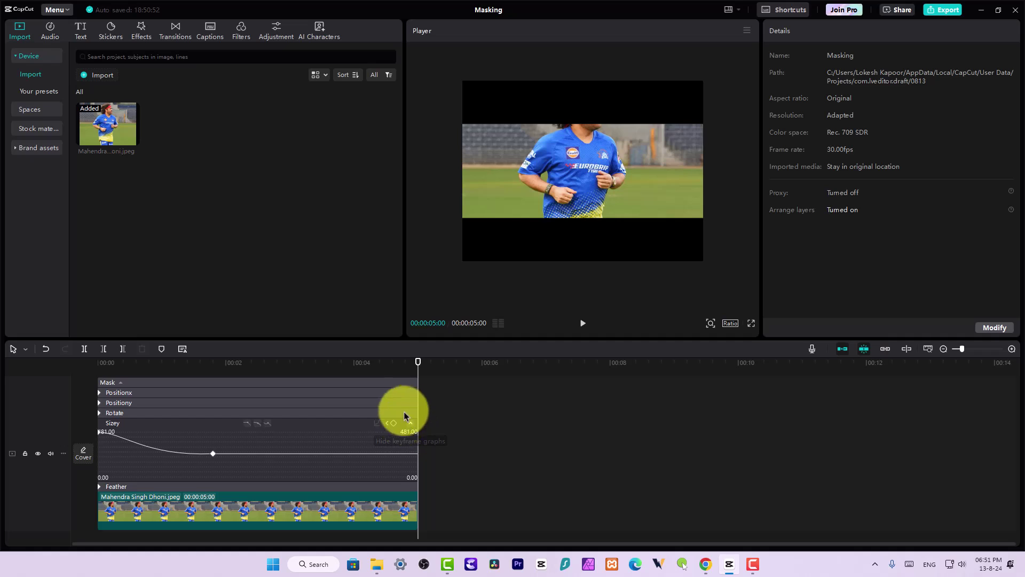
left_click(463, 393)
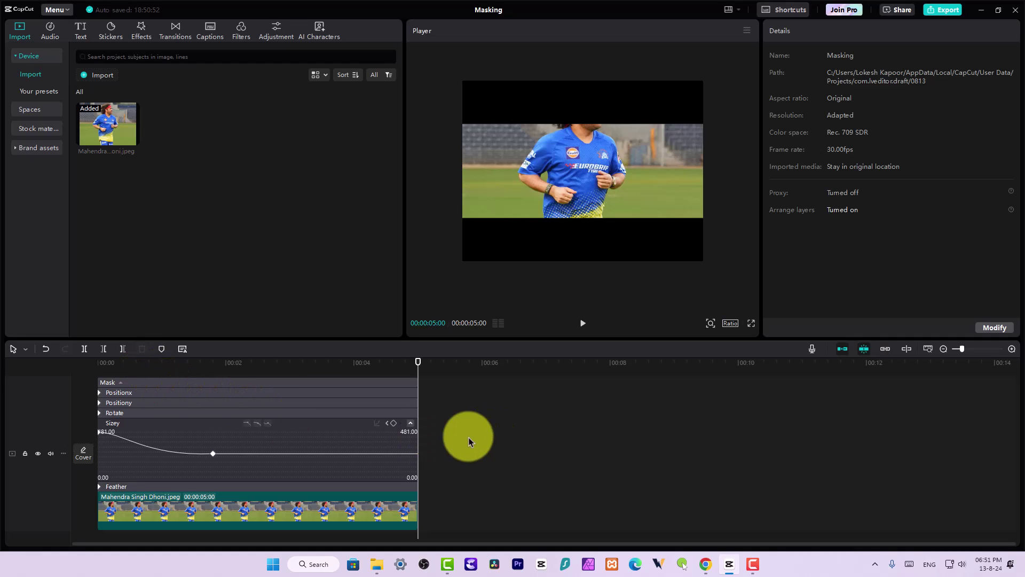
Switch to a 243-by-240 Circle mask raised to Y 121 over the cricketer's face.
left_click(295, 521)
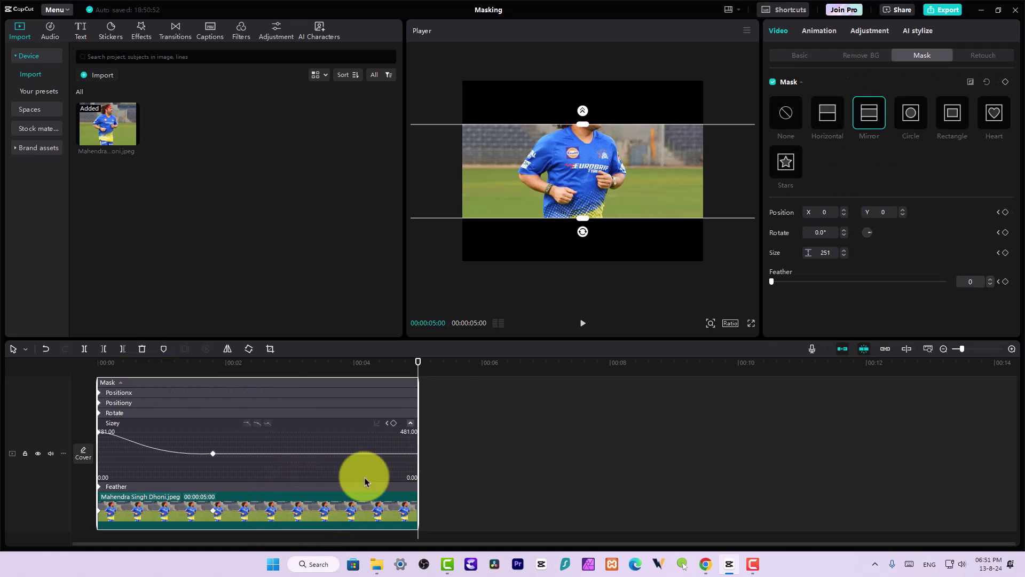
left_click(912, 123)
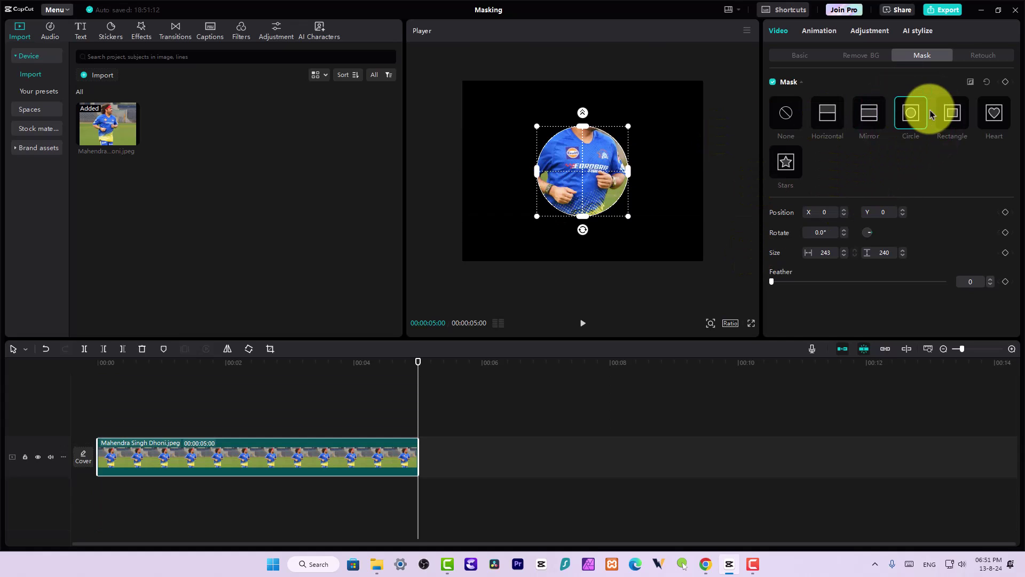
left_click_drag(609, 176, 611, 134)
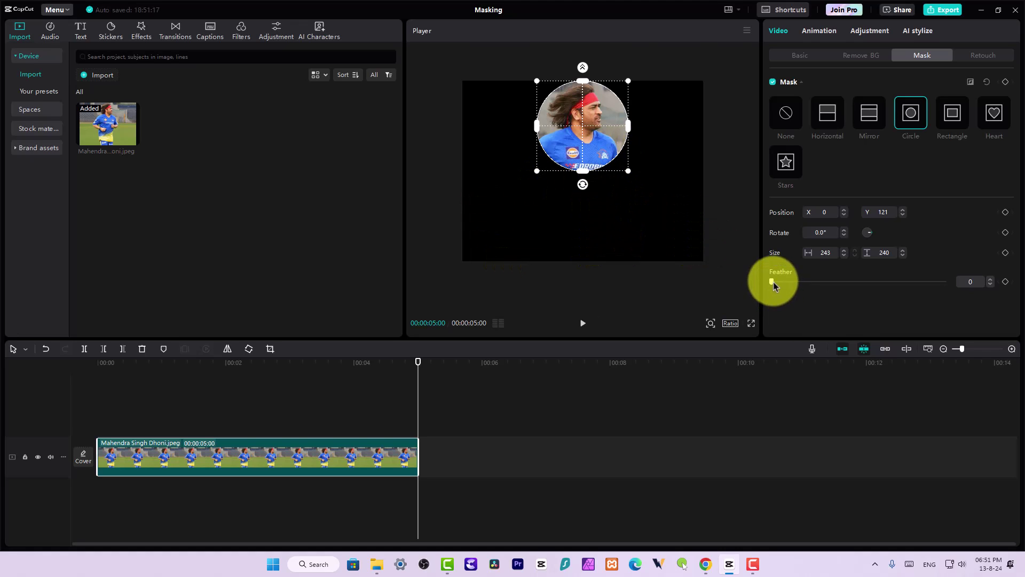
mouse_move(773, 285)
left_mouse_down()
mouse_move(785, 286)
mouse_move(767, 284)
left_mouse_up()
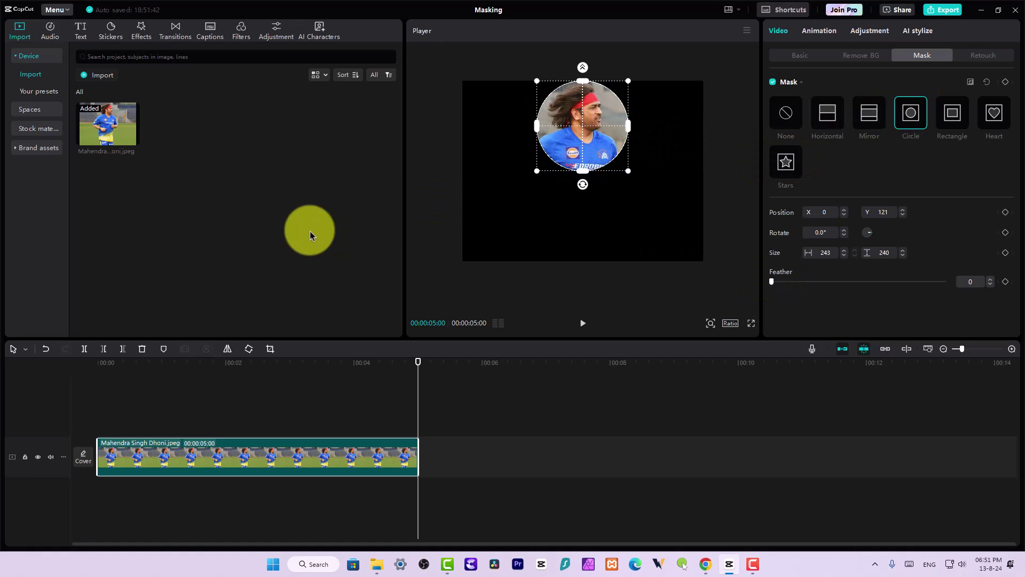
left_click_drag(267, 366, 207, 363)
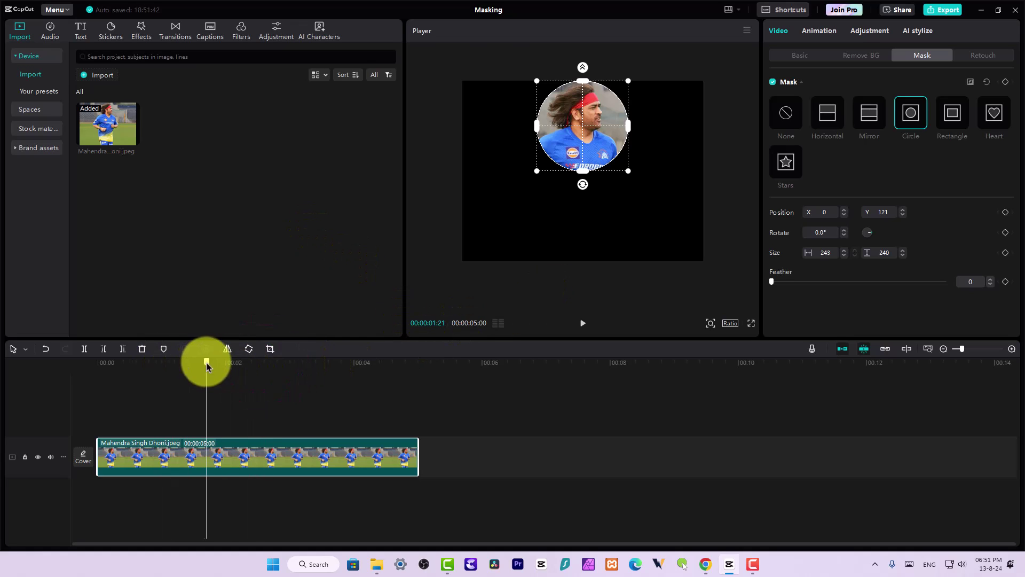
Use a 98-by-481 Rectangle mask feathered to 32, placed at X -228.
left_click(946, 117)
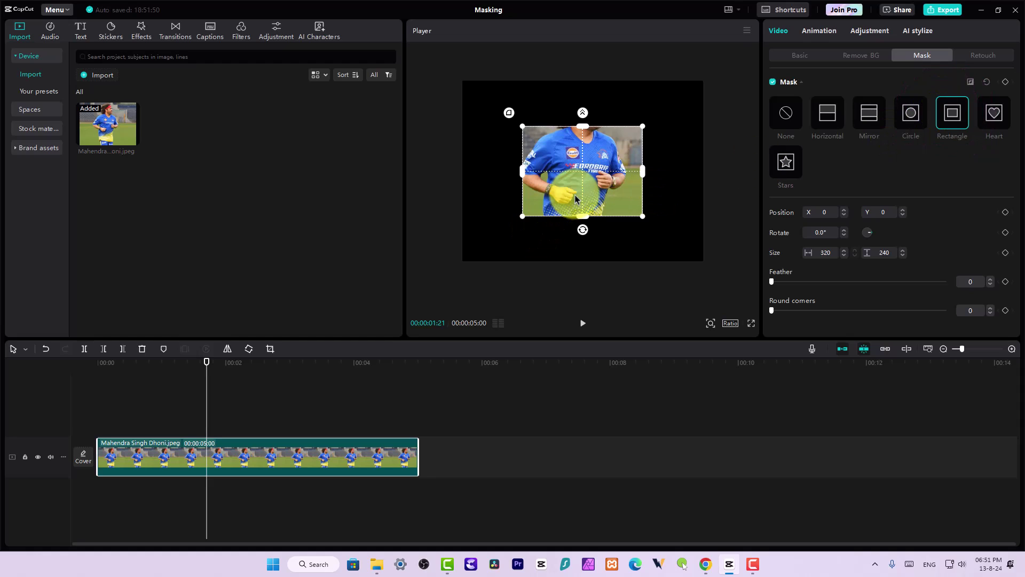
left_click_drag(563, 183, 578, 154)
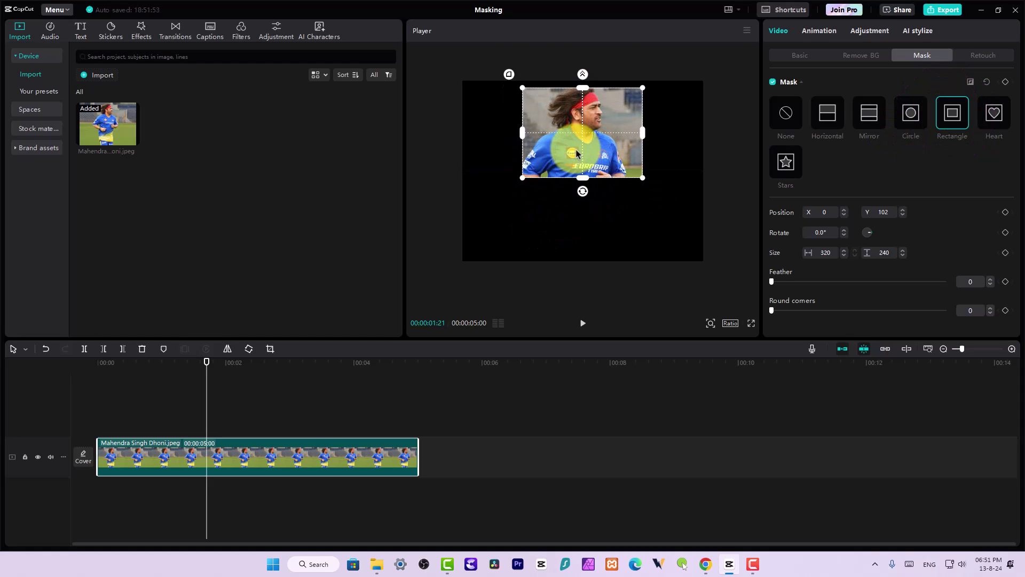
left_click_drag(642, 132, 494, 200)
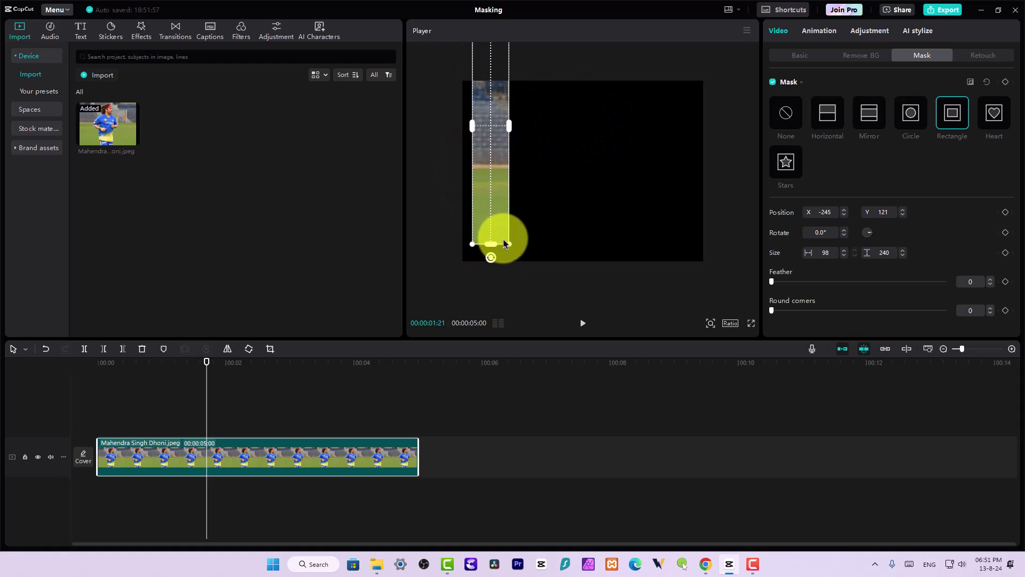
left_click_drag(505, 244, 505, 172)
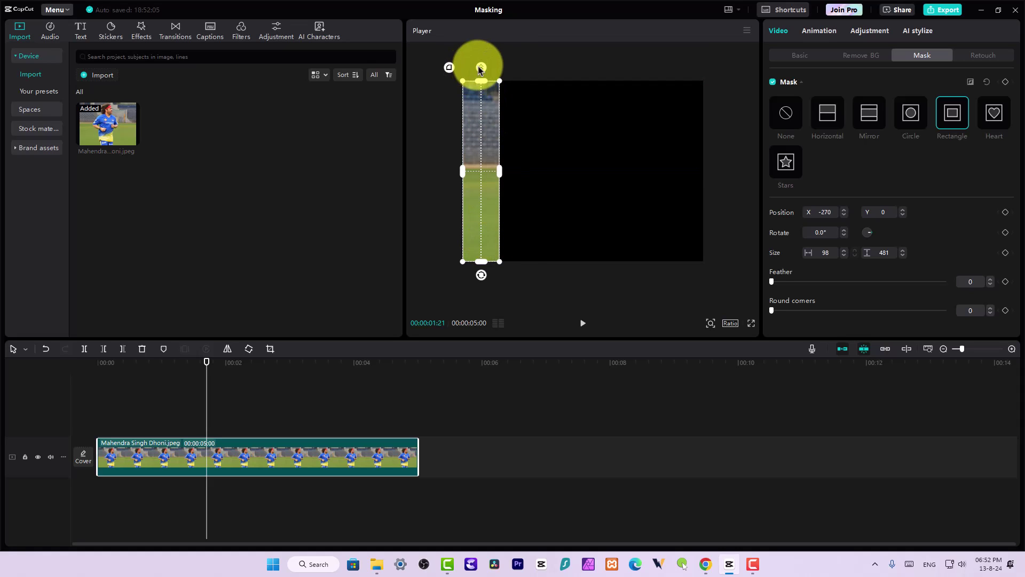
left_click_drag(479, 68, 481, 60)
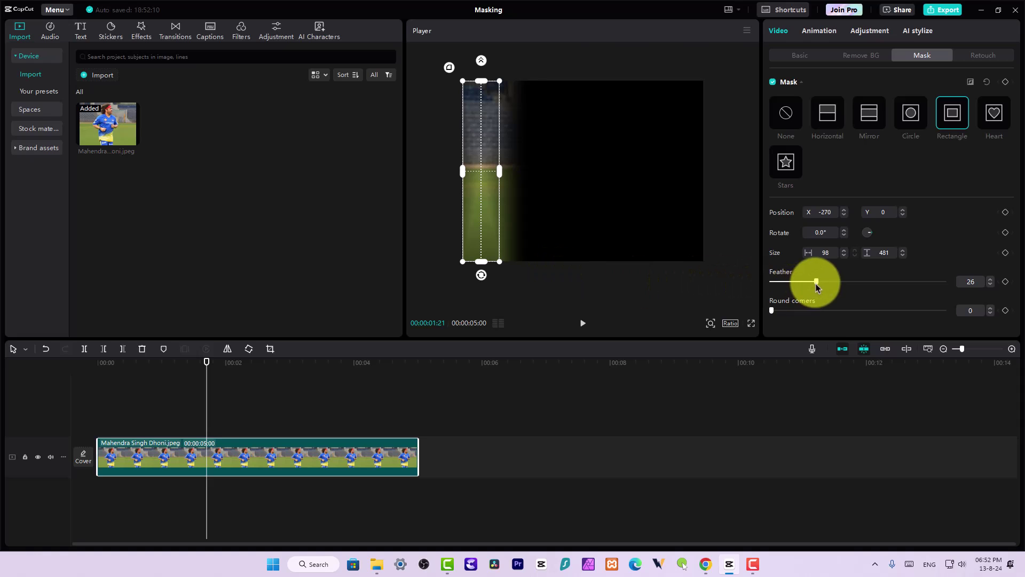
left_click_drag(828, 283, 827, 282)
mouse_move(486, 171)
left_mouse_down()
mouse_move(558, 171)
mouse_move(499, 171)
left_mouse_up()
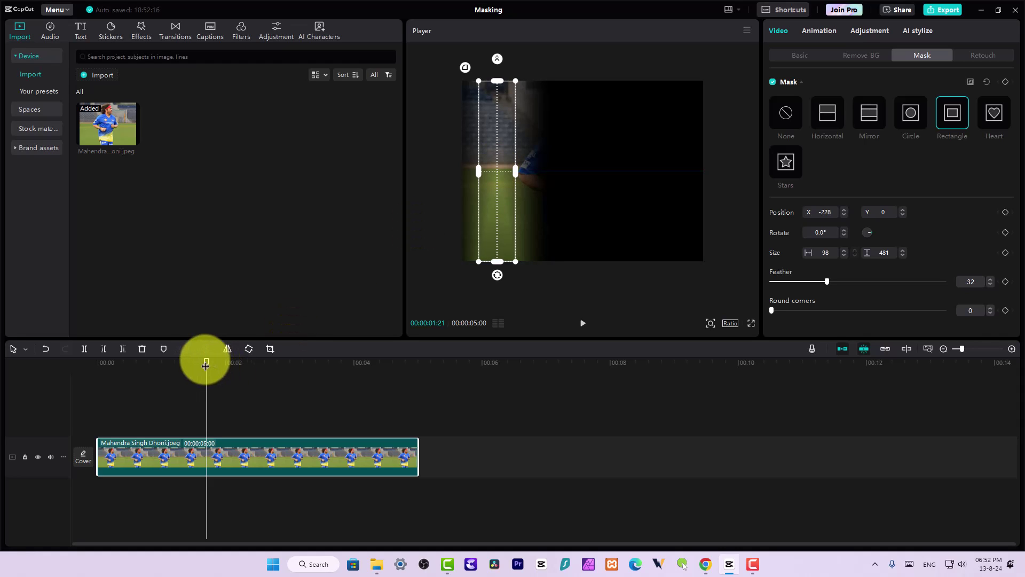
left_click_drag(203, 361, 58, 365)
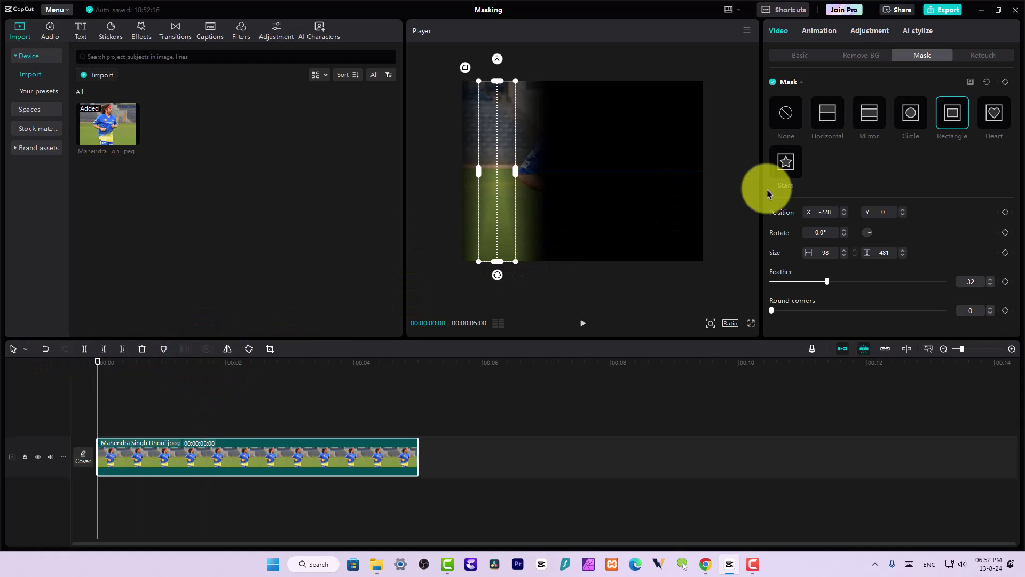
Keyframe the strip mask at 0:00, then drag it to the right edge at a later keyframe.
left_click(1005, 82)
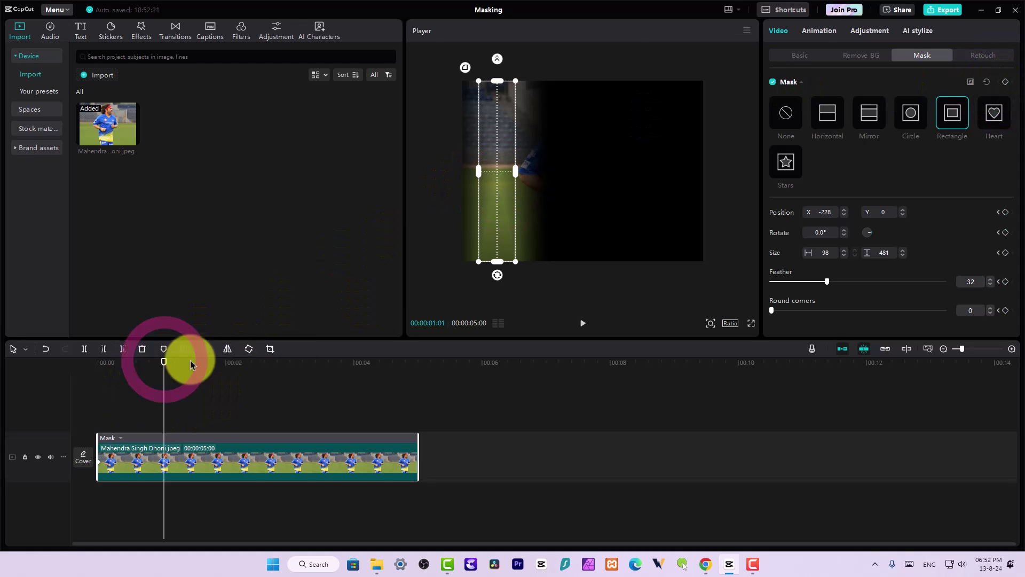
left_click_drag(499, 195, 692, 202)
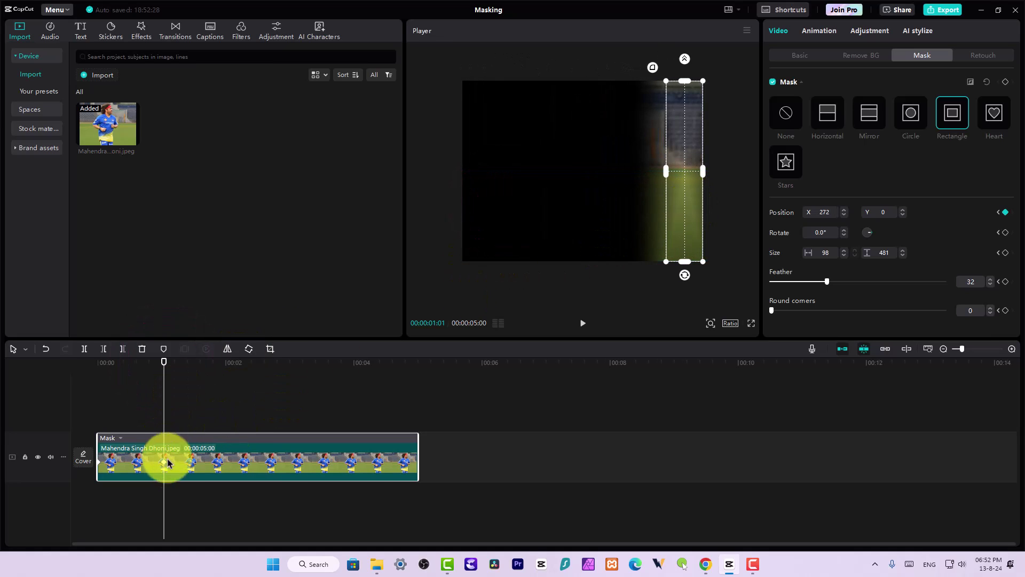
left_click_drag(164, 464, 217, 463)
Play back and scrub from the clip start to check the left-to-right mask sweep.
left_click_drag(142, 359, 84, 361)
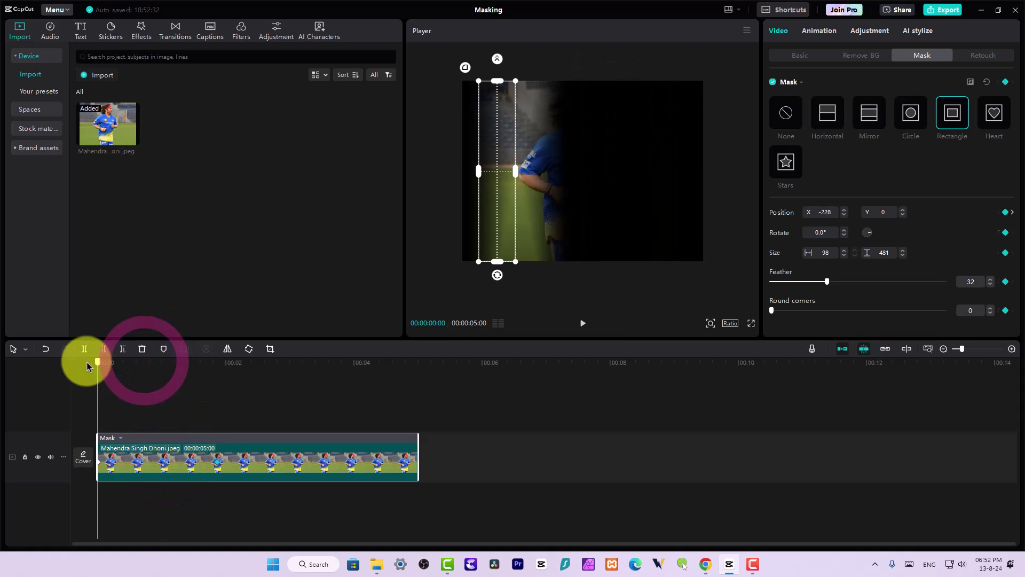
key("space")
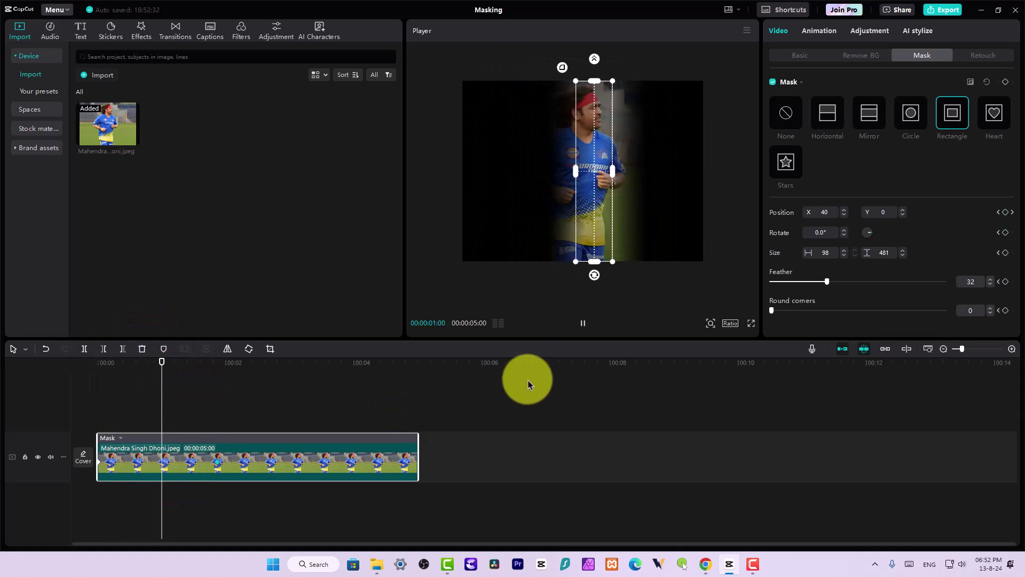
key("space")
left_click_drag(220, 466, 302, 465)
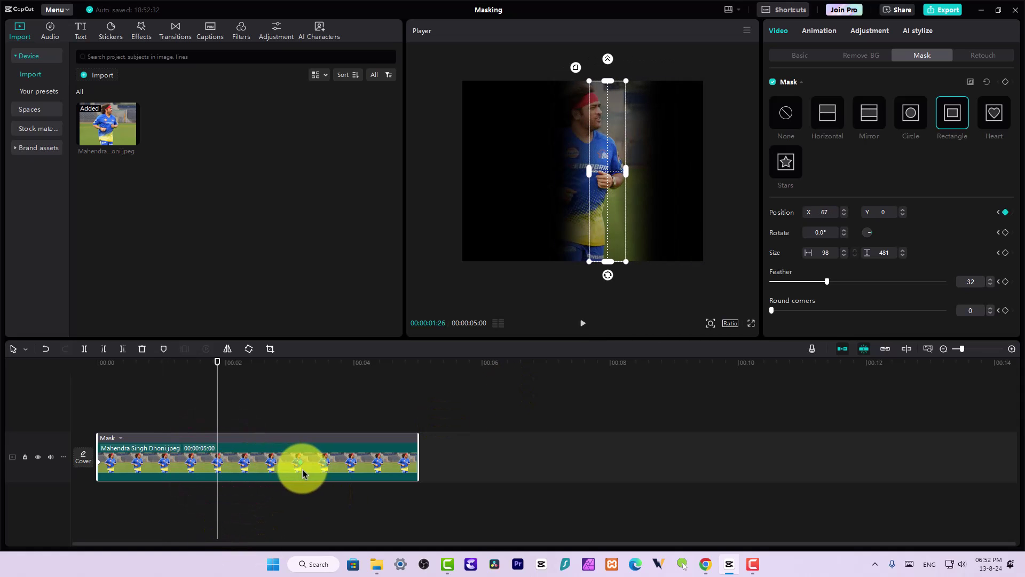
left_click_drag(198, 365, 97, 363)
key("space")
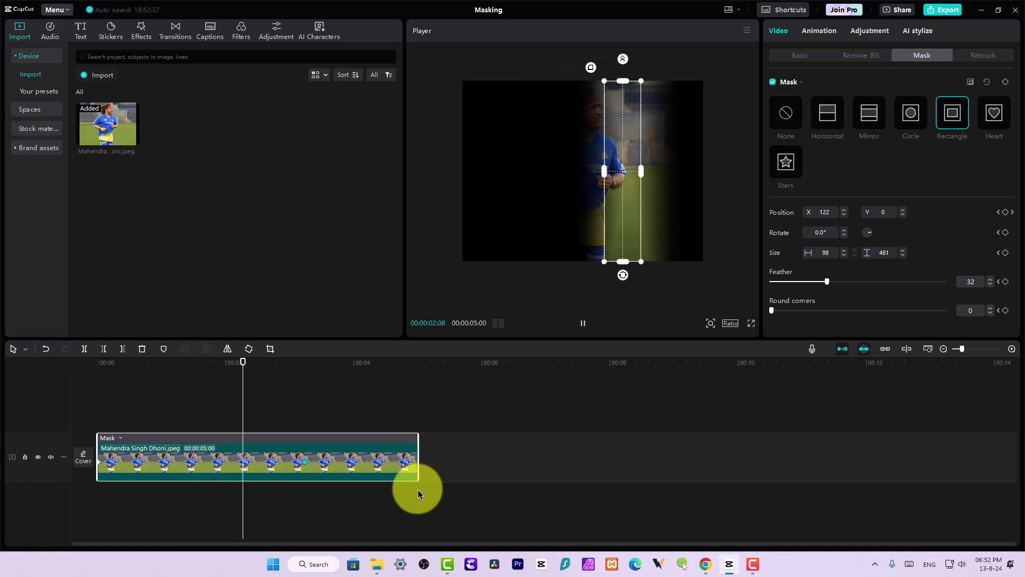
left_click_drag(272, 362, 107, 349)
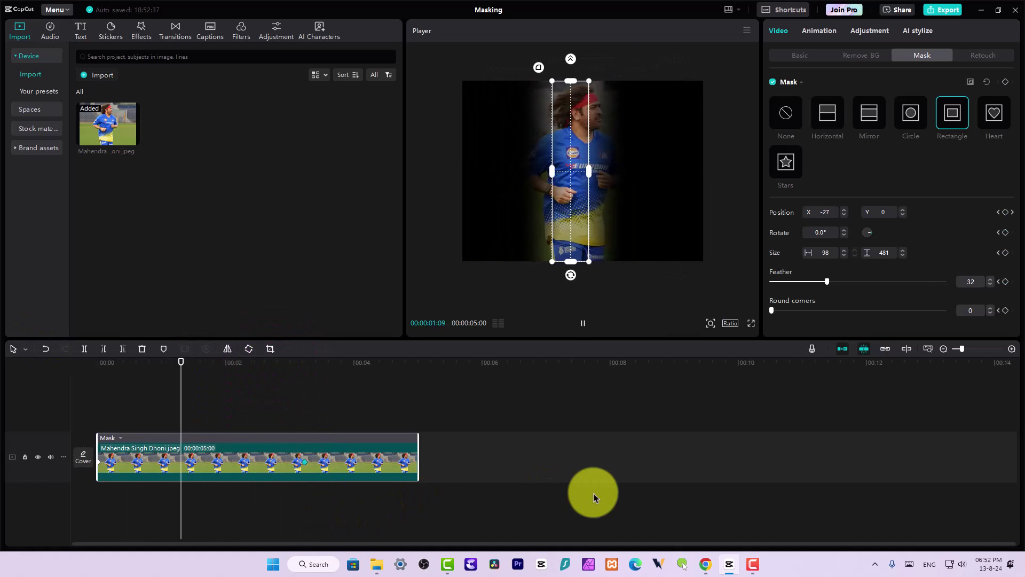
key("space")
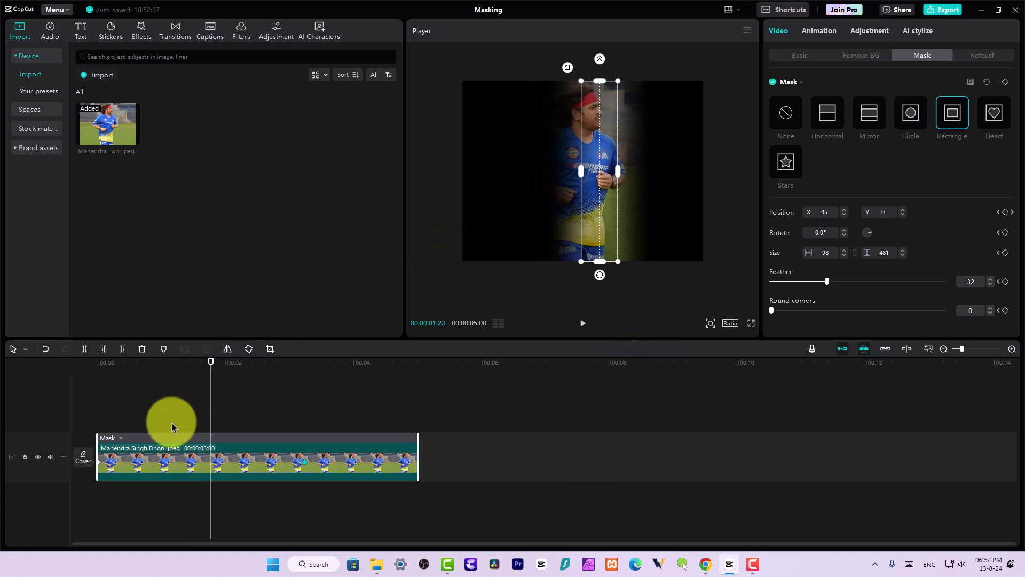
left_click(160, 362)
left_click_drag(151, 362, 94, 353)
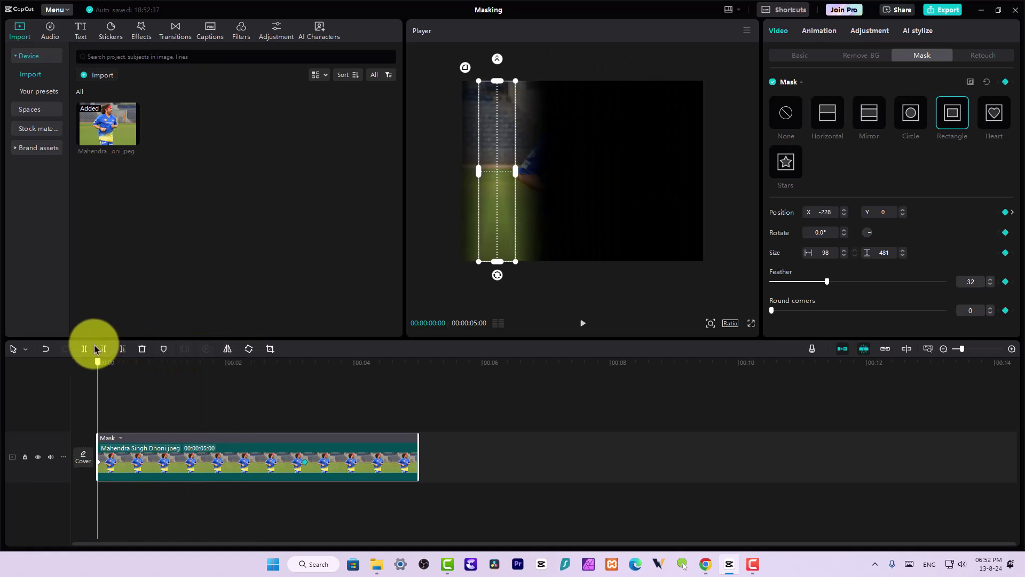
Deselect the photo clip and scrub forward to preview the strip revealing a central vertical band.
left_click(522, 435)
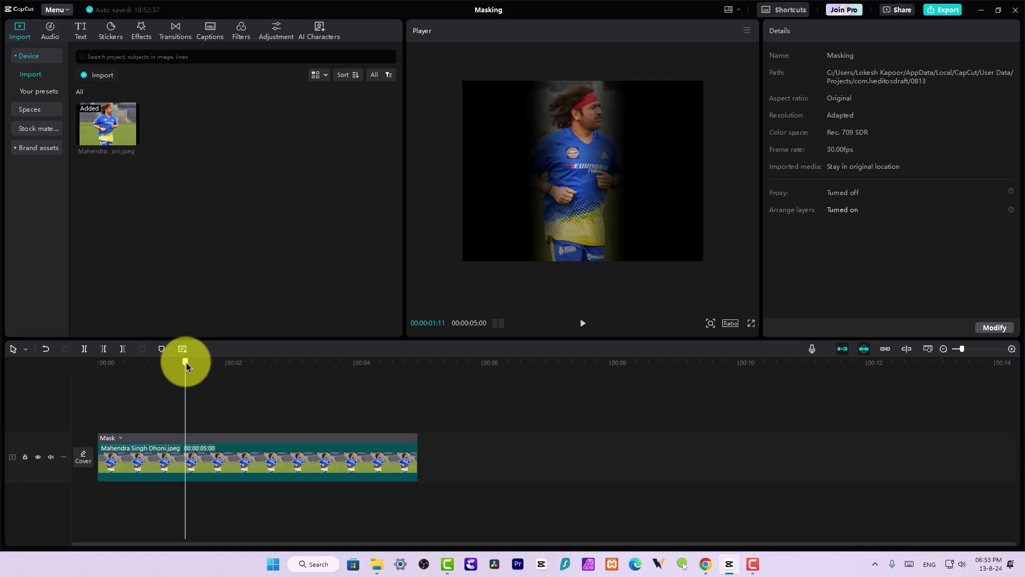
left_click_drag(186, 366, 188, 365)
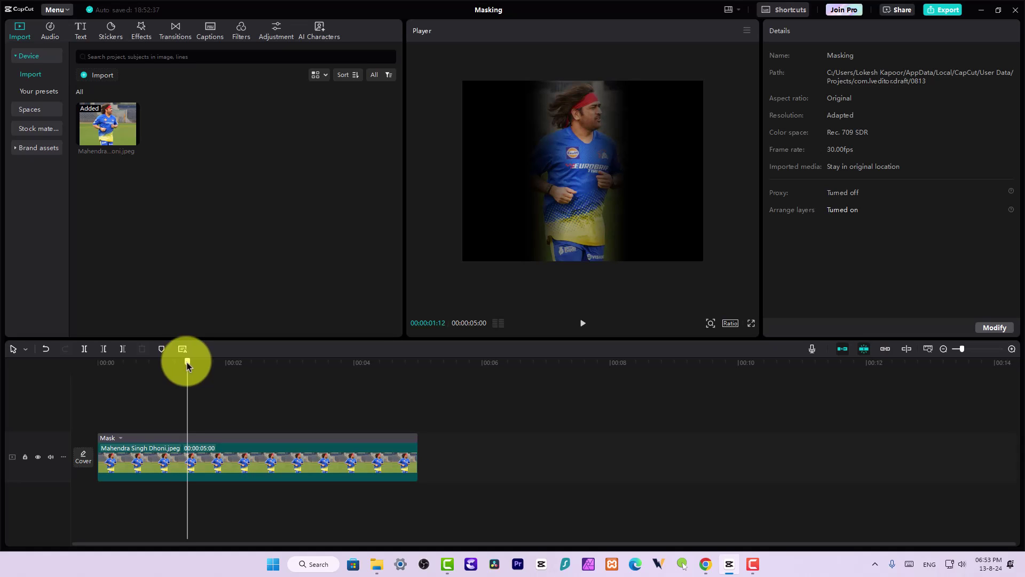
left_click_drag(187, 364, 194, 364)
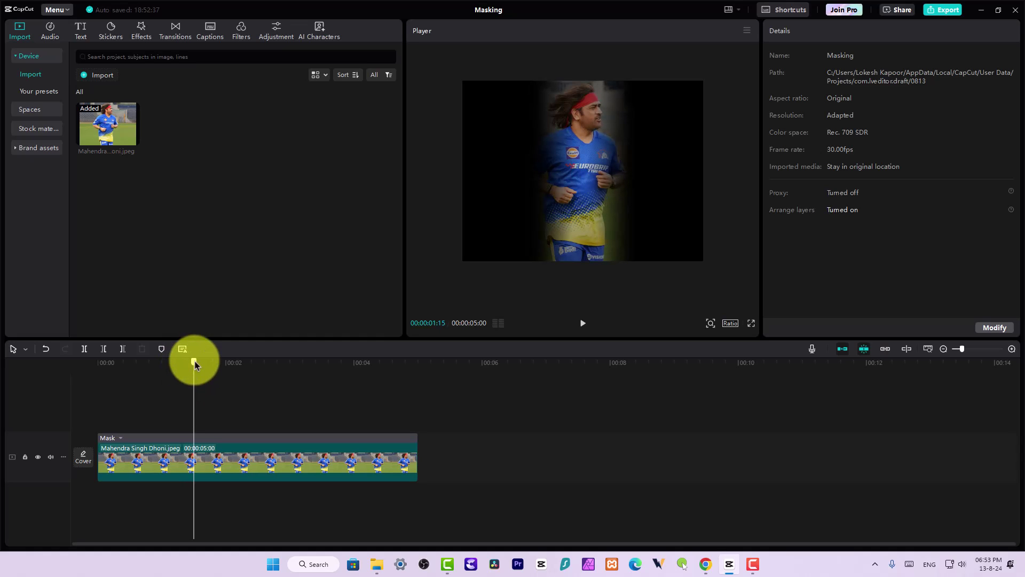